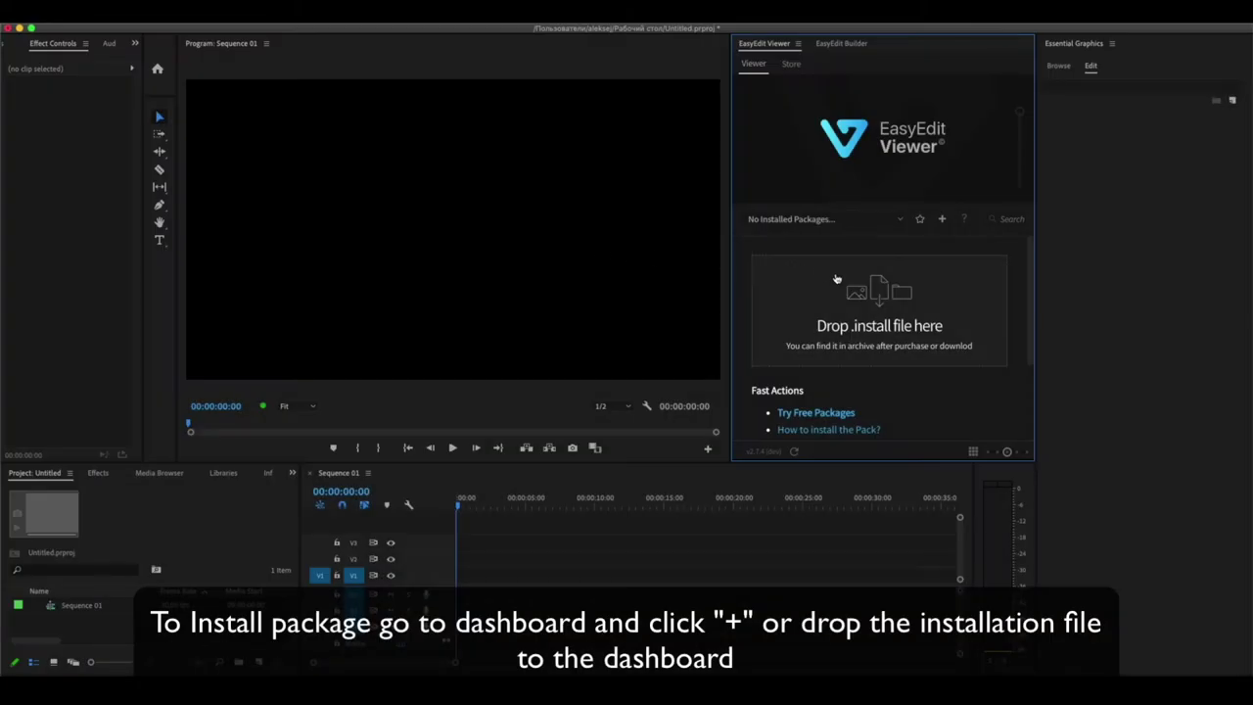
pyautogui.click(837, 279)
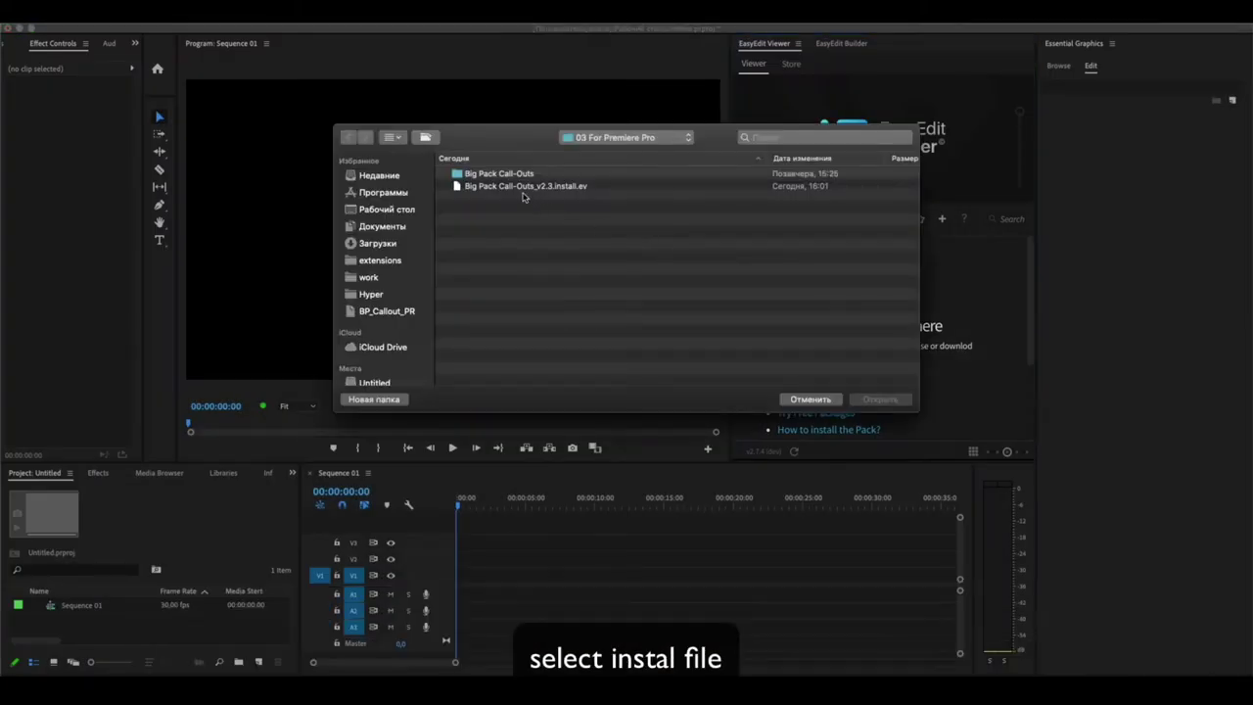
pyautogui.doubleClick(510, 186)
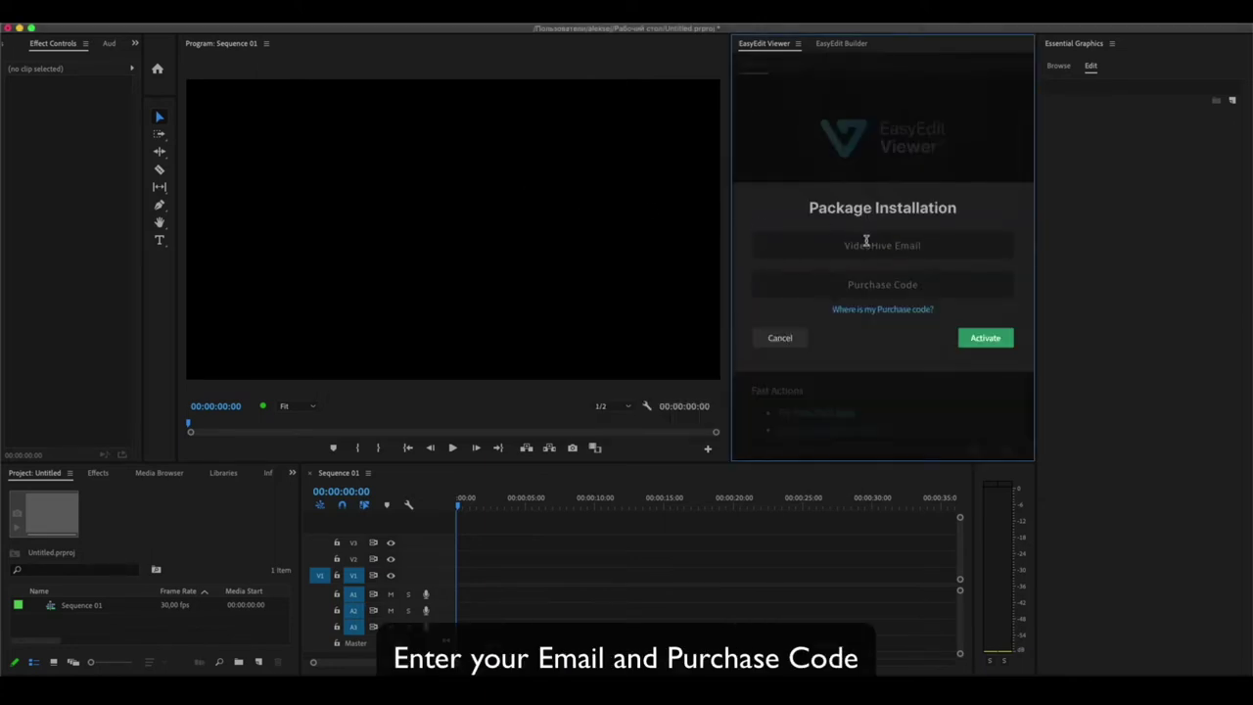
pyautogui.click(866, 241)
pyautogui.click(884, 282)
pyautogui.press('super+v')
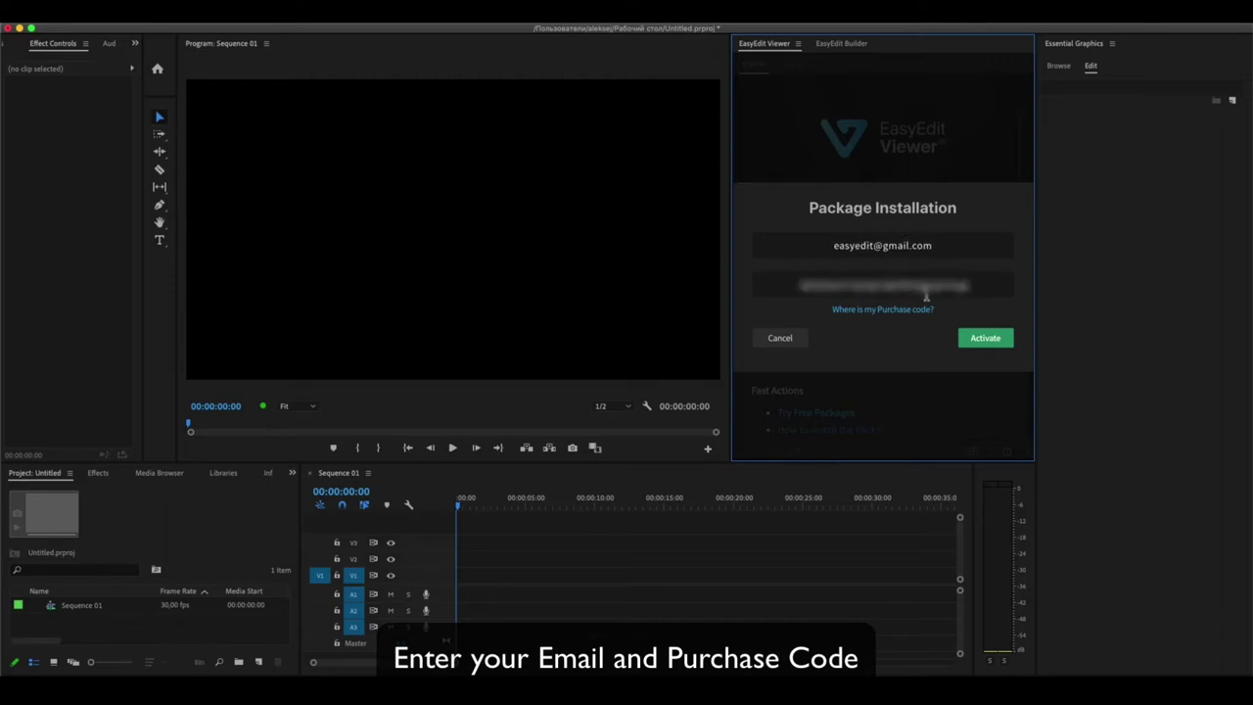
pyautogui.click(977, 334)
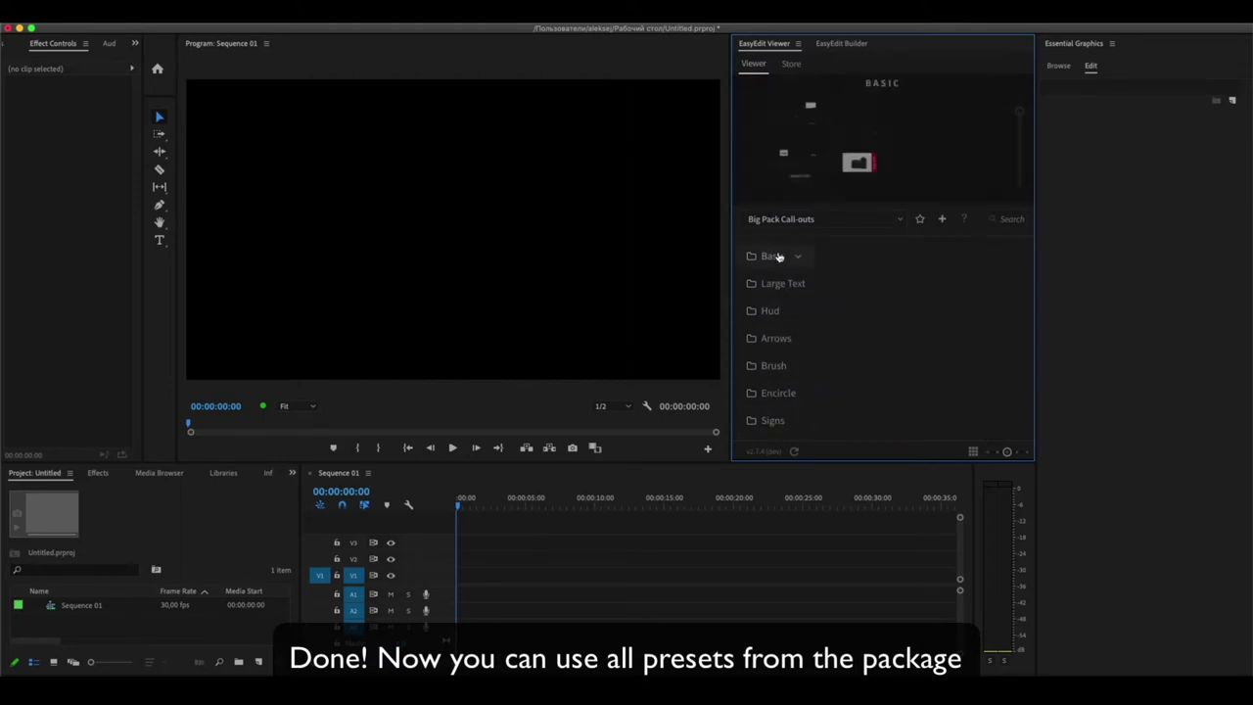
# Expand the Basic preset folder and preview its L and R call-out groups.
pyautogui.click(773, 256)
pyautogui.click(774, 305)
pyautogui.click(776, 329)
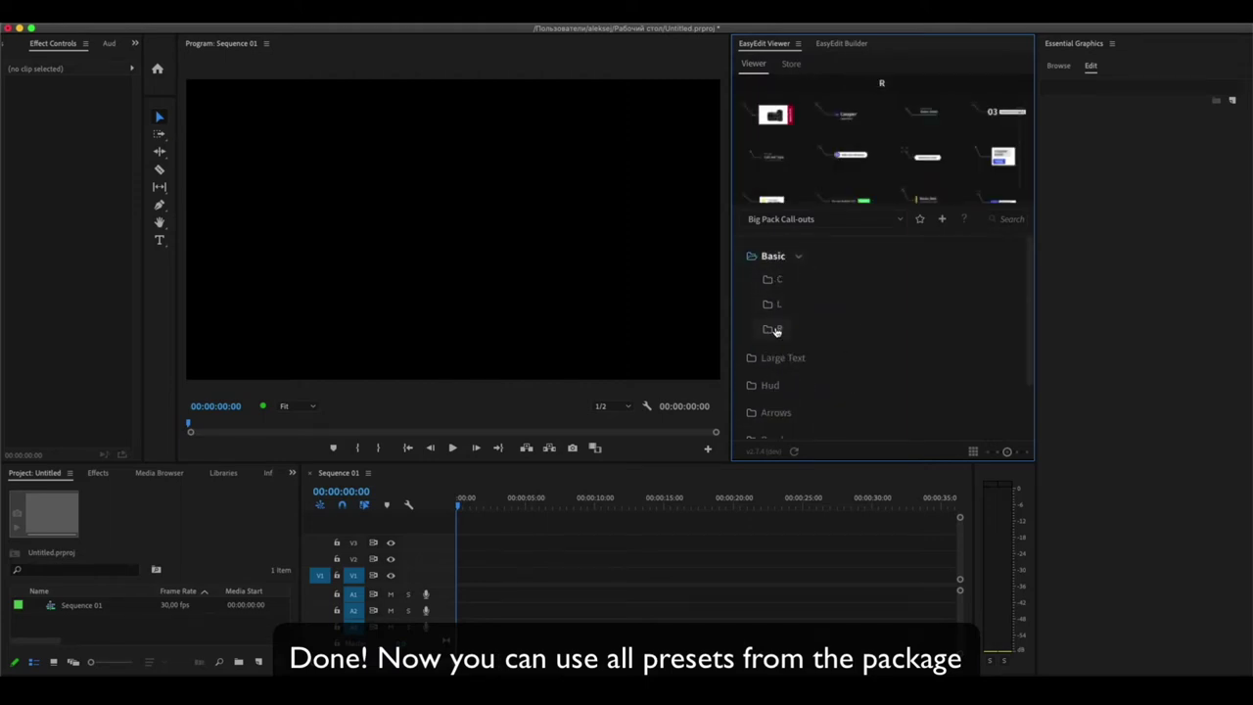
pyautogui.click(775, 329)
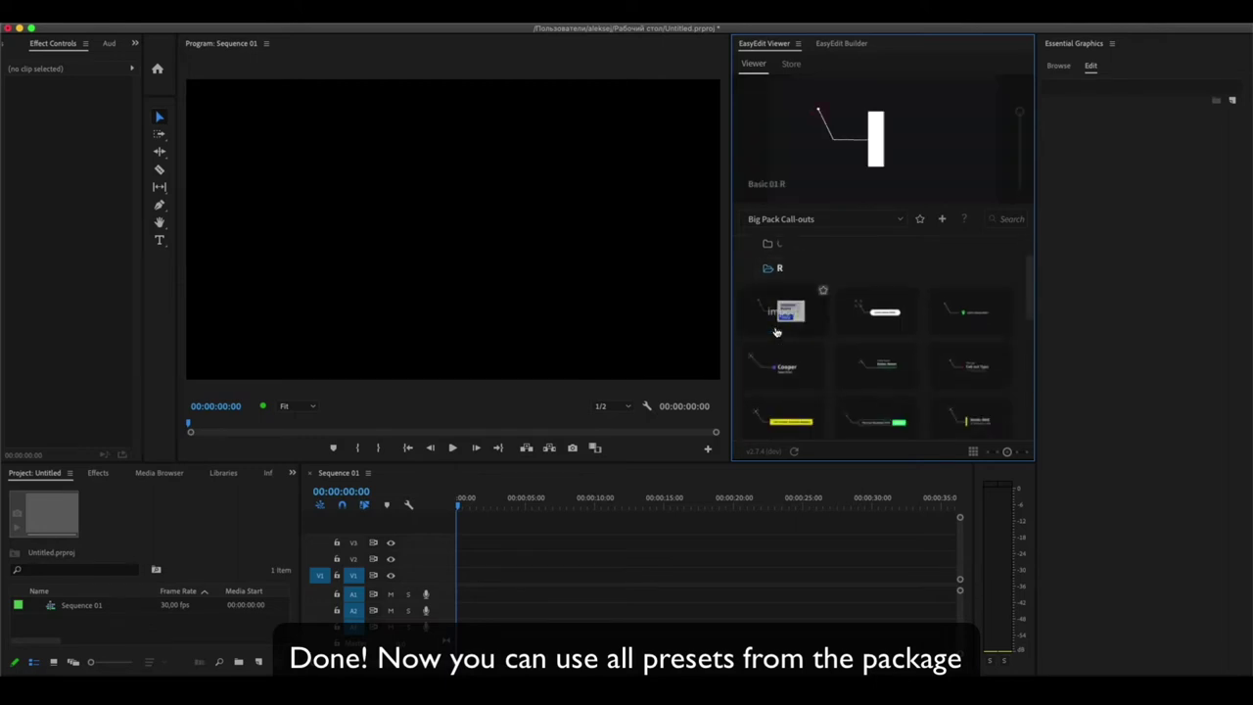
# Scroll down to the Signs folder and preview its L call-out presets.
pyautogui.scroll(-2, 775, 332)
pyautogui.scroll(-2, 775, 332)
pyautogui.scroll(-2, 775, 332)
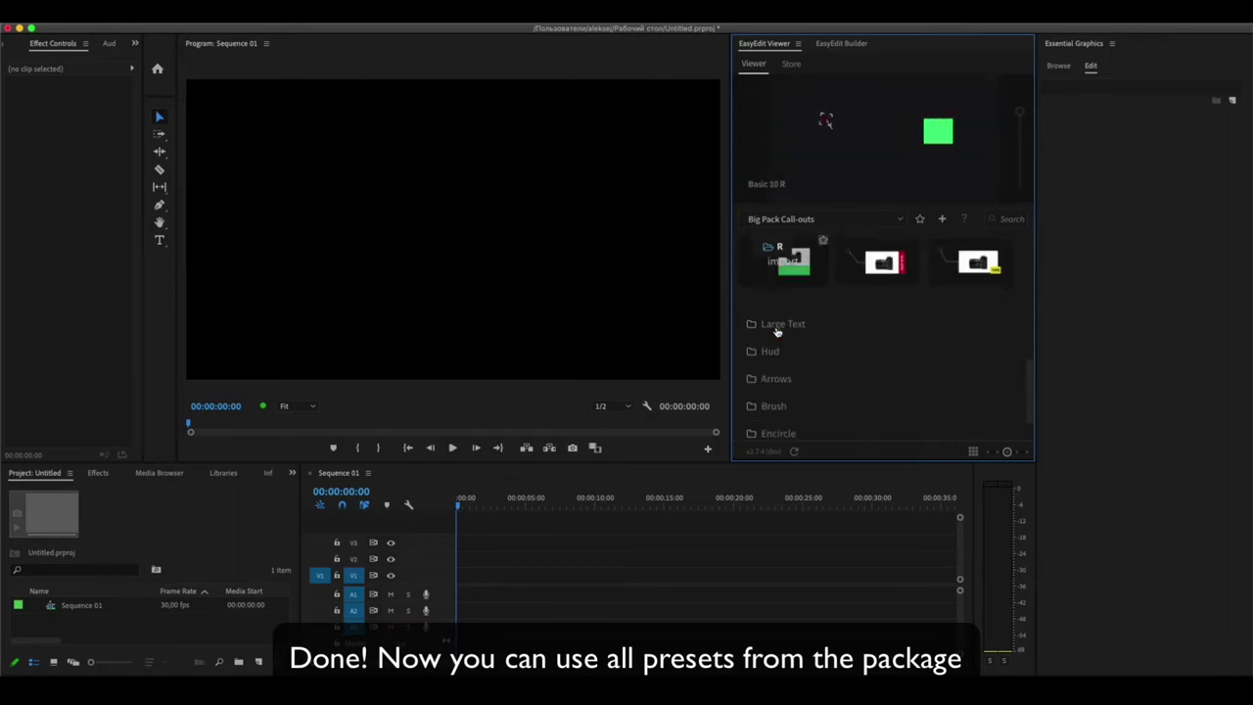
pyautogui.scroll(-2, 775, 332)
pyautogui.moveTo(778, 400)
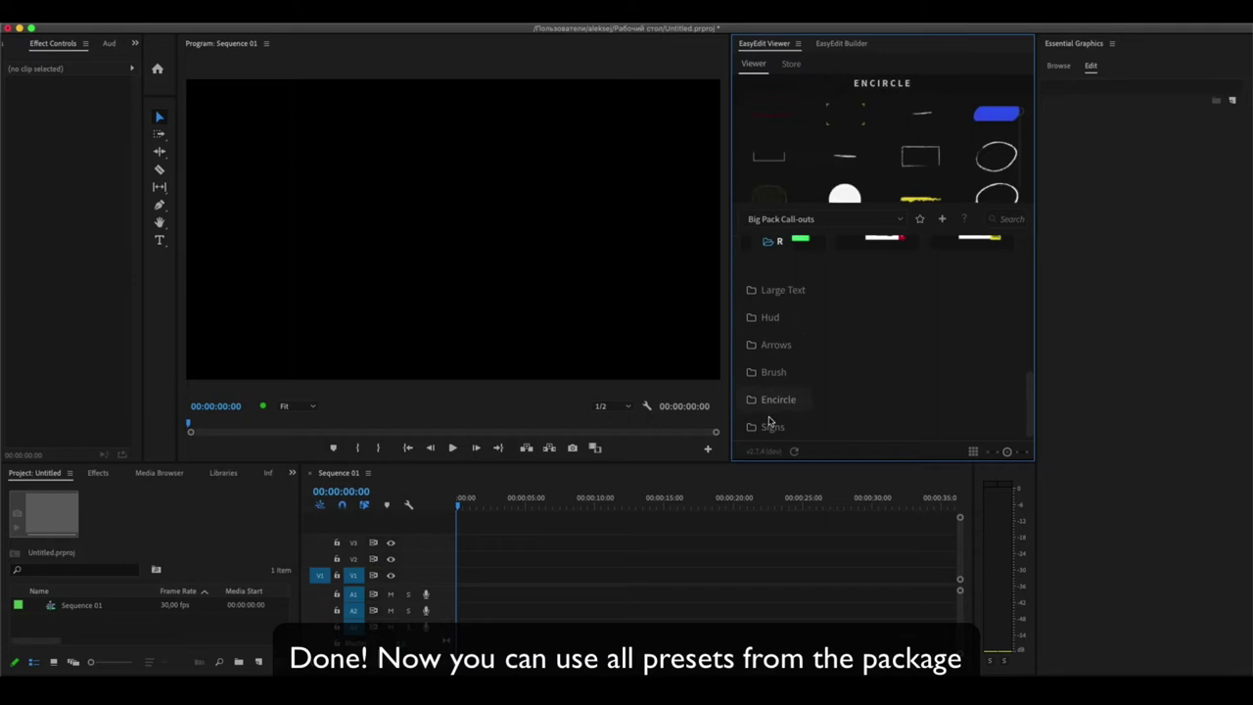
pyautogui.click(773, 427)
pyautogui.click(779, 424)
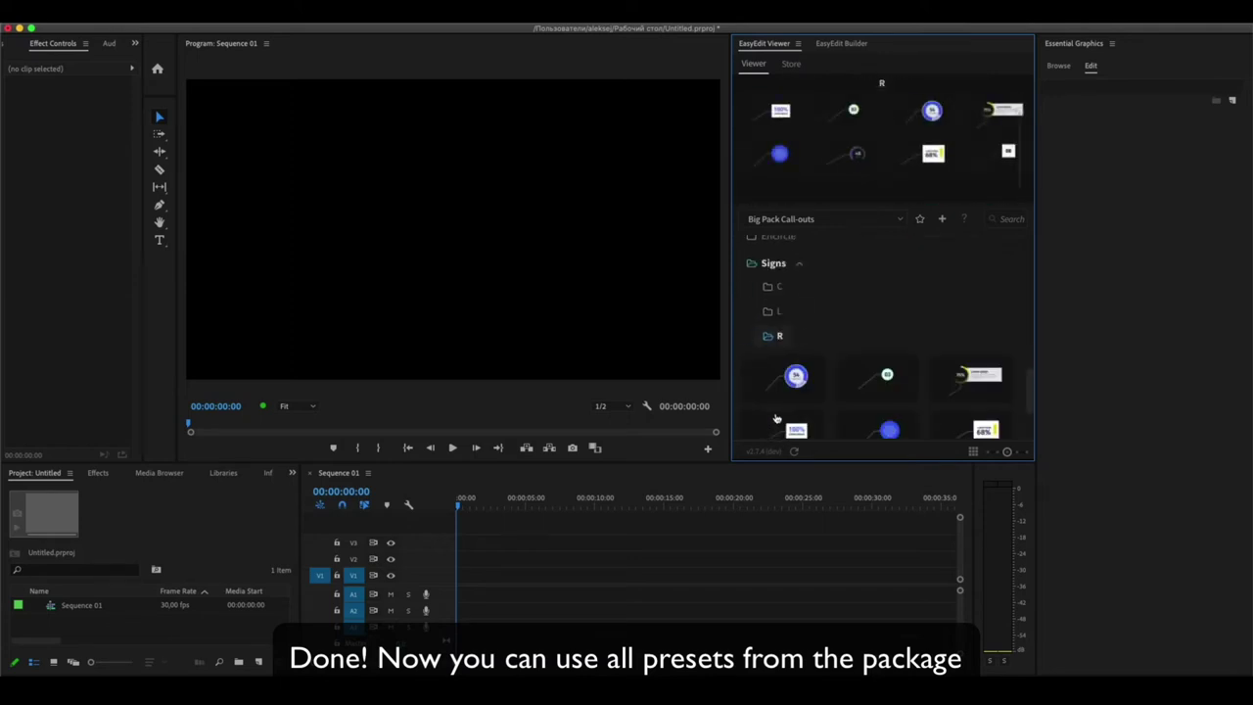
pyautogui.scroll(-1, 770, 363)
pyautogui.scroll(-1, 777, 304)
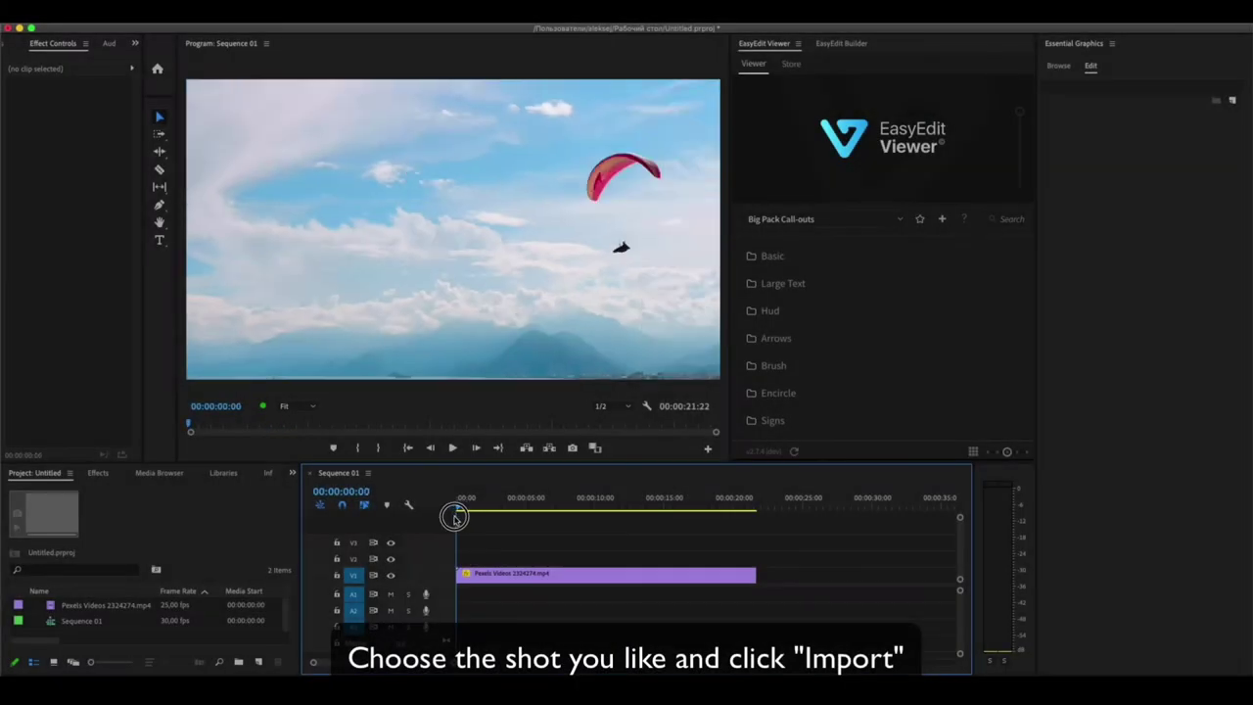
# Move the playhead to 00:00:05:22 and import the Signs 07 R call-out.
pyautogui.moveTo(453, 516); pyautogui.dragTo(535, 512)
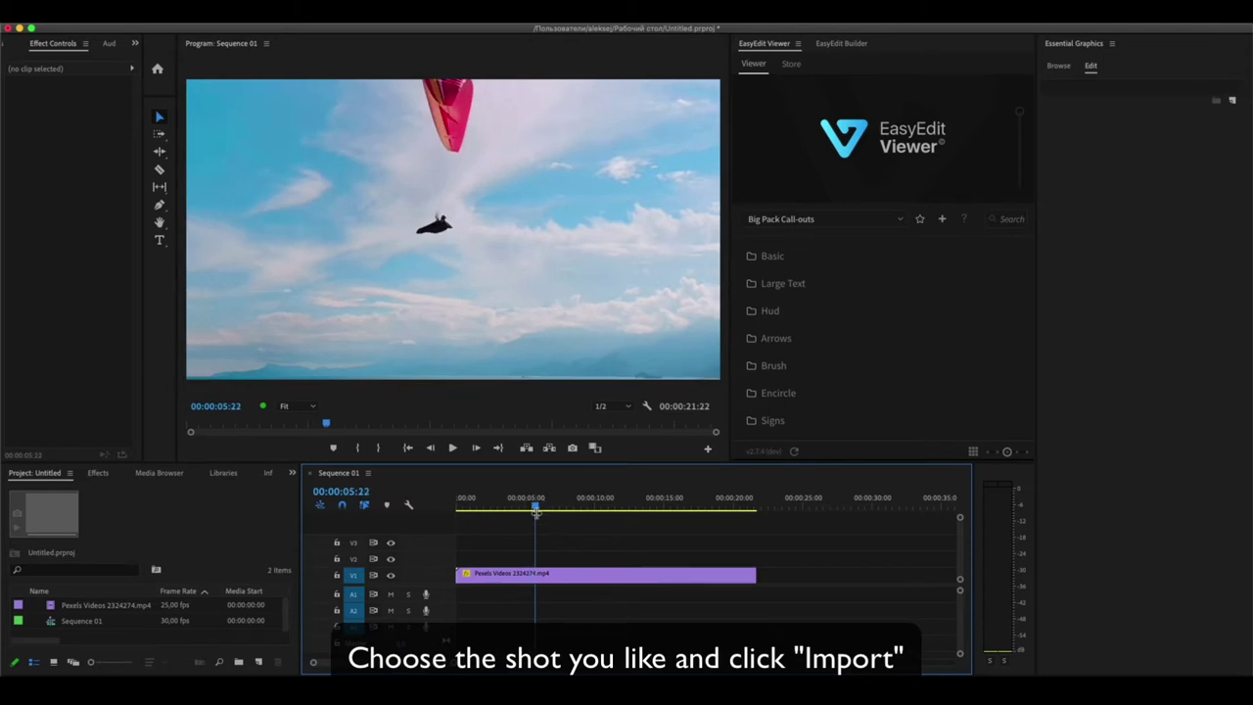
pyautogui.click(774, 421)
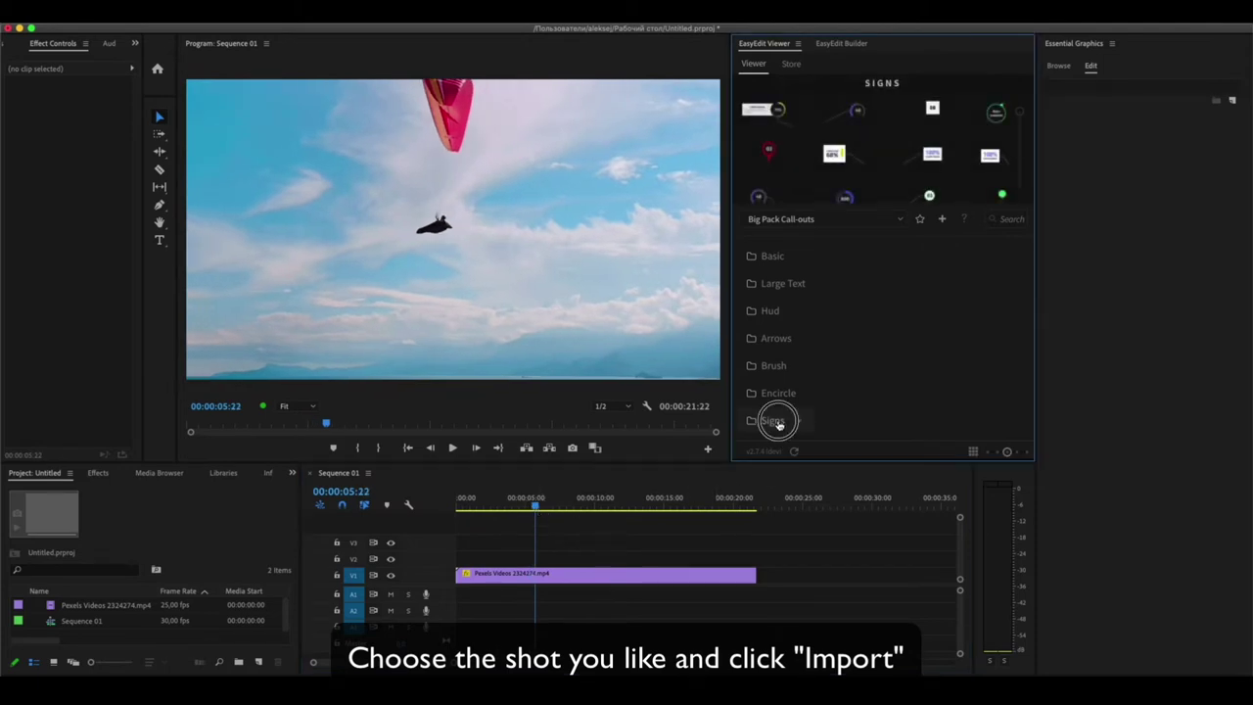
pyautogui.click(781, 423)
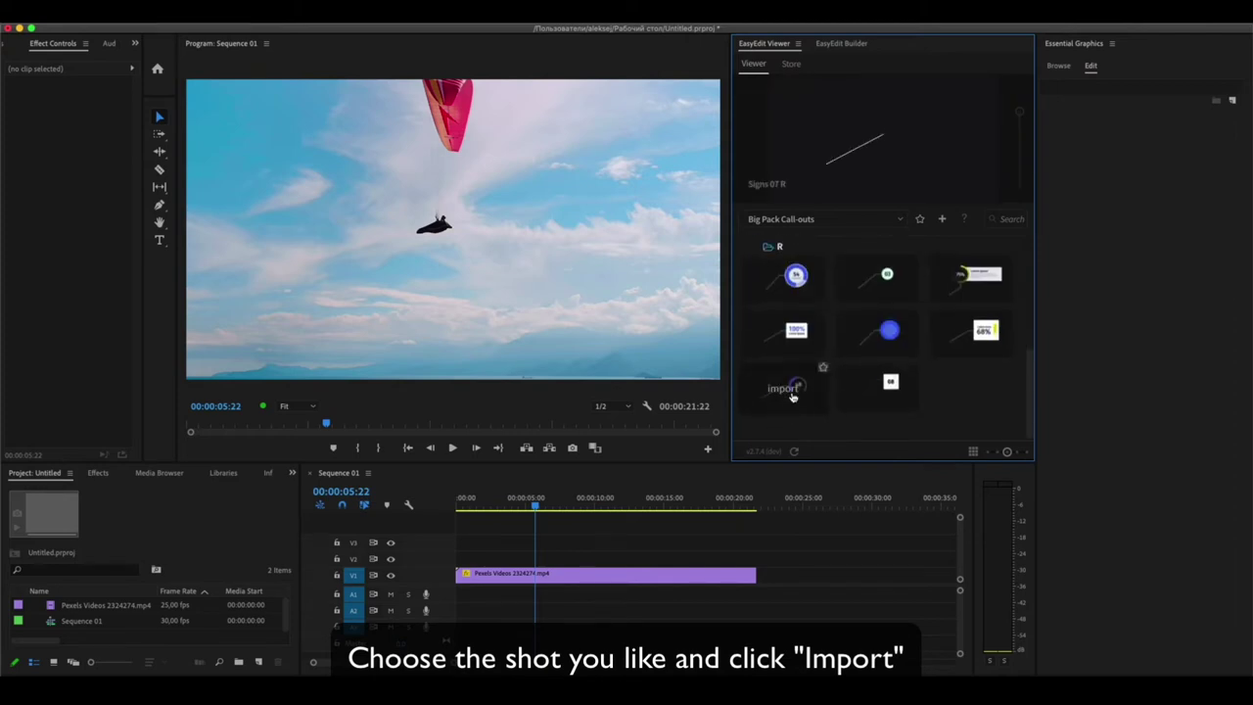
pyautogui.click(793, 394)
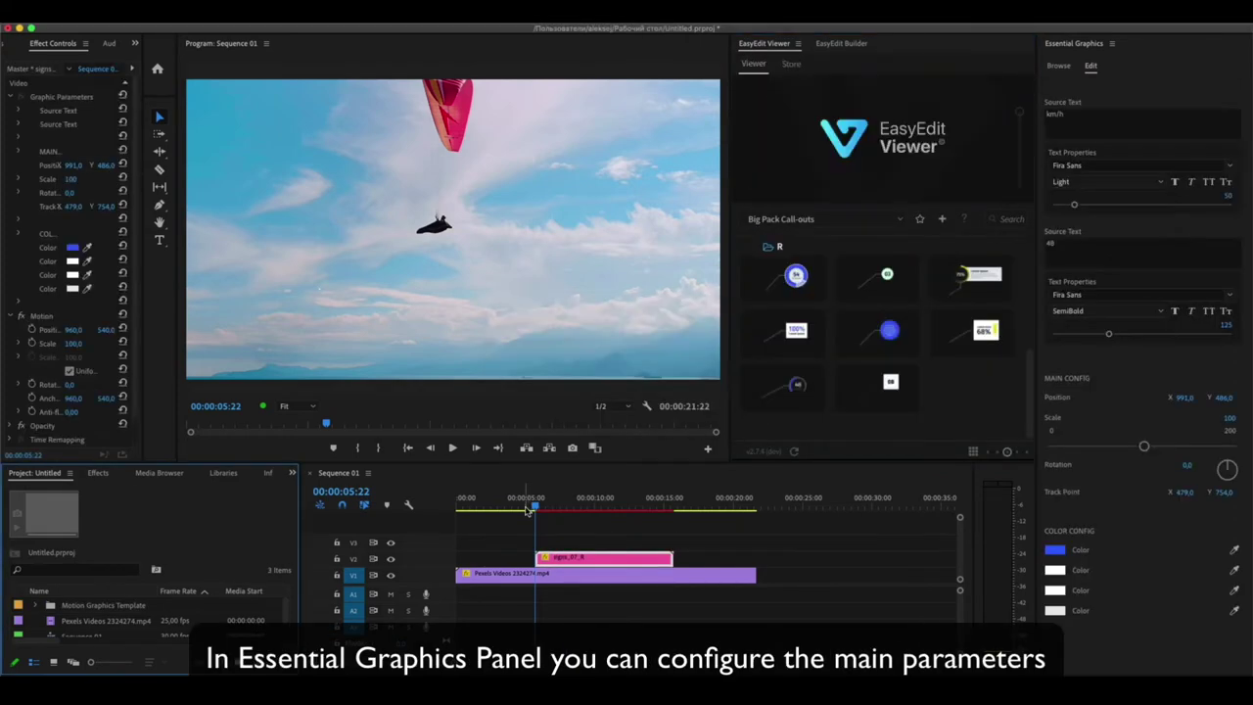
# Lower the gauge's Position and adjust Track Point X/Y so the line ends on the paraglider.
pyautogui.moveTo(527, 507); pyautogui.dragTo(565, 506)
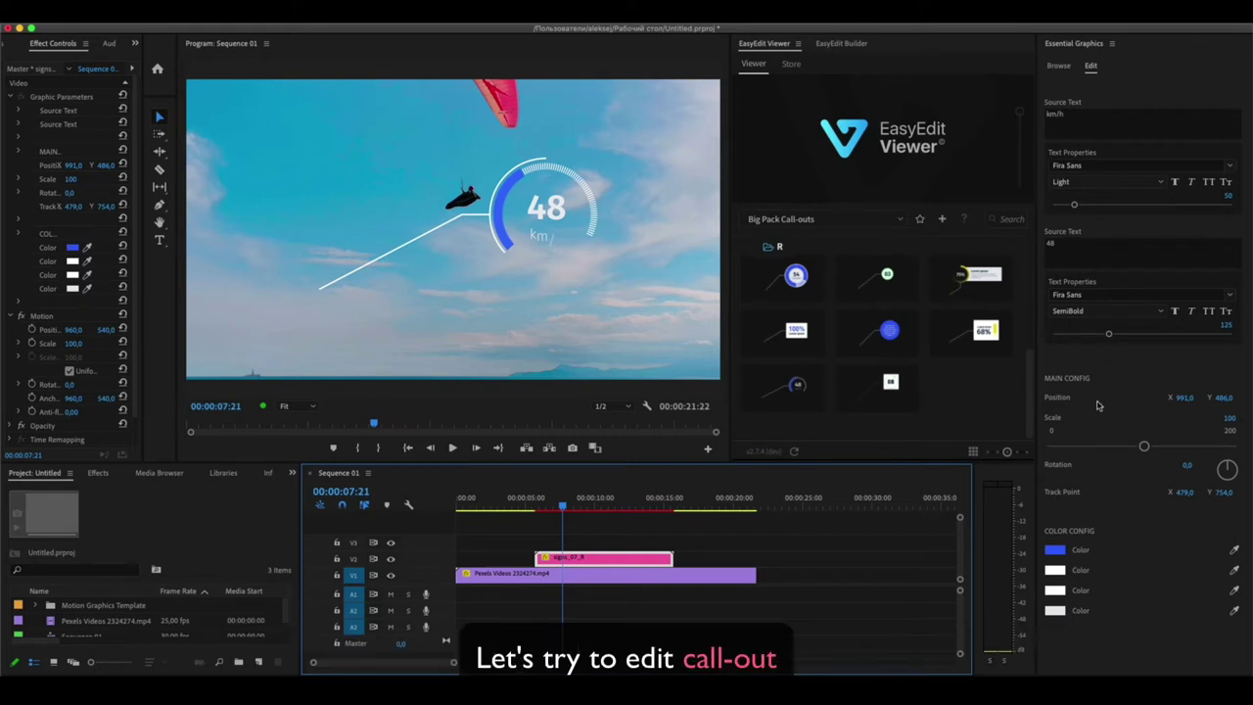
pyautogui.moveTo(1222, 398)
pyautogui.mouseDown()
pyautogui.moveTo(1189, 406)
pyautogui.moveTo(1236, 399)
pyautogui.mouseUp()
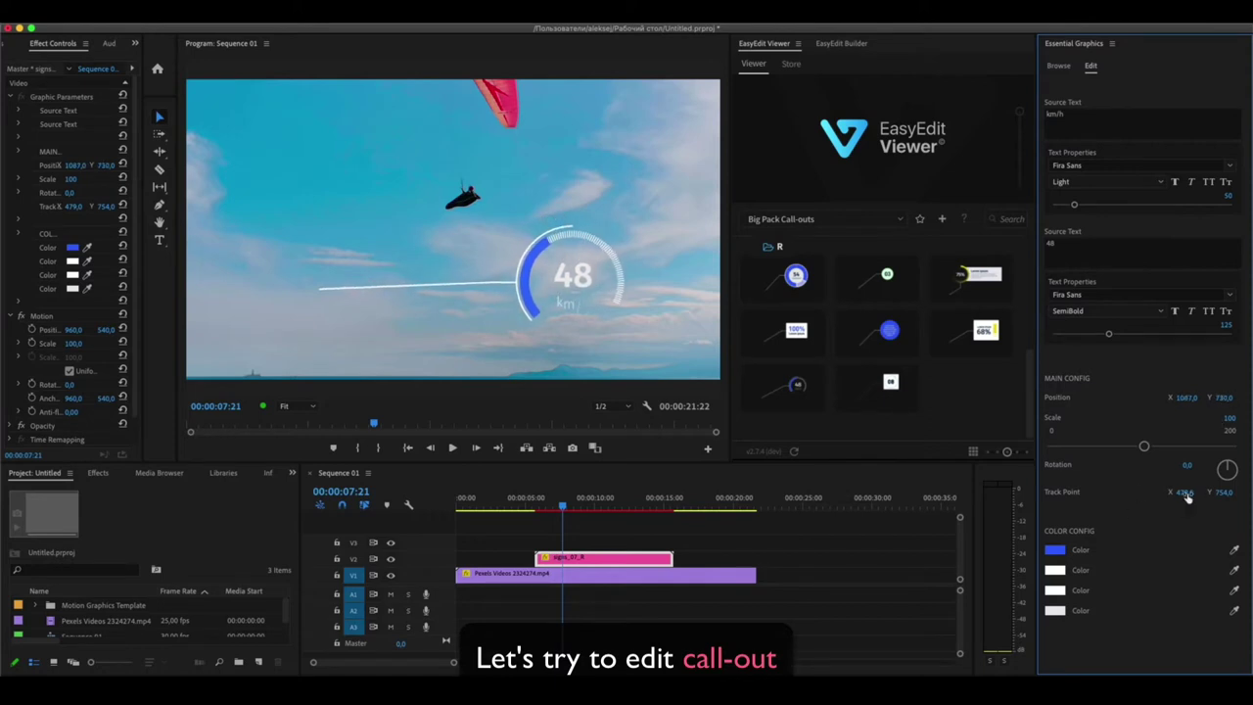
pyautogui.moveTo(1185, 492)
pyautogui.mouseDown()
pyautogui.moveTo(1218, 493)
pyautogui.moveTo(1191, 493)
pyautogui.mouseUp()
pyautogui.moveTo(1179, 399); pyautogui.dragTo(1190, 398)
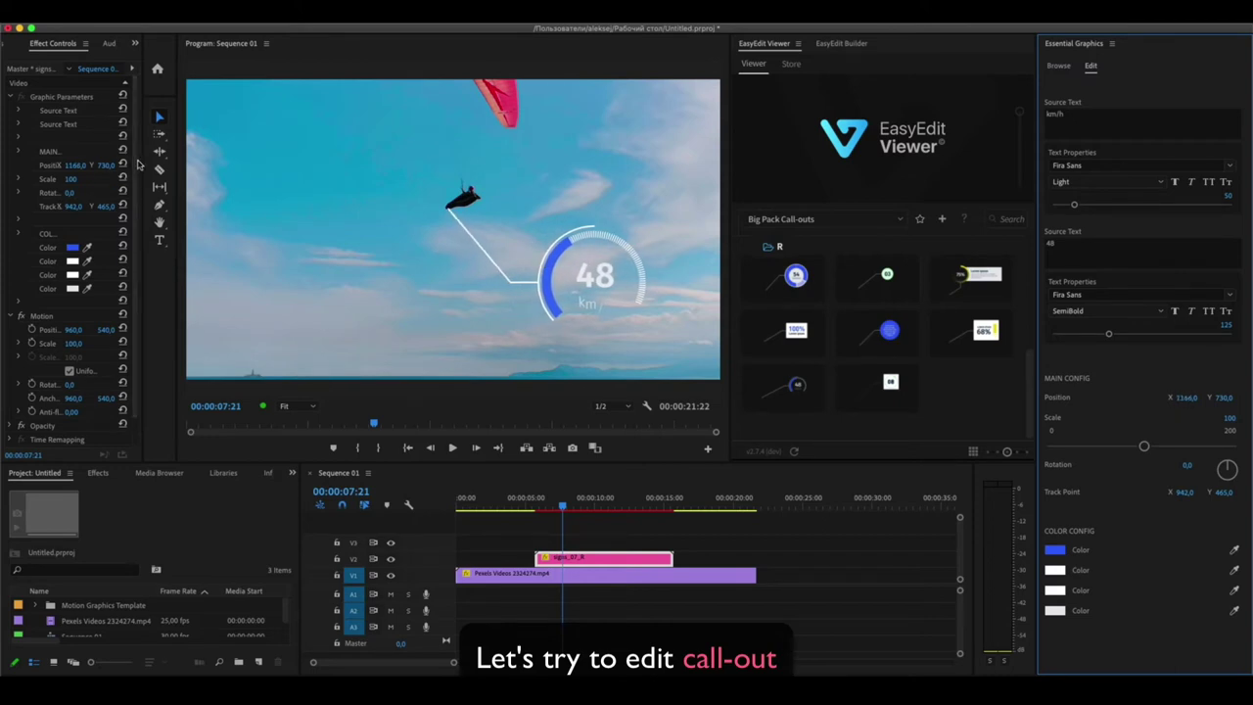
pyautogui.moveTo(139, 164); pyautogui.dragTo(252, 165)
pyautogui.scroll(-1, 31, 193)
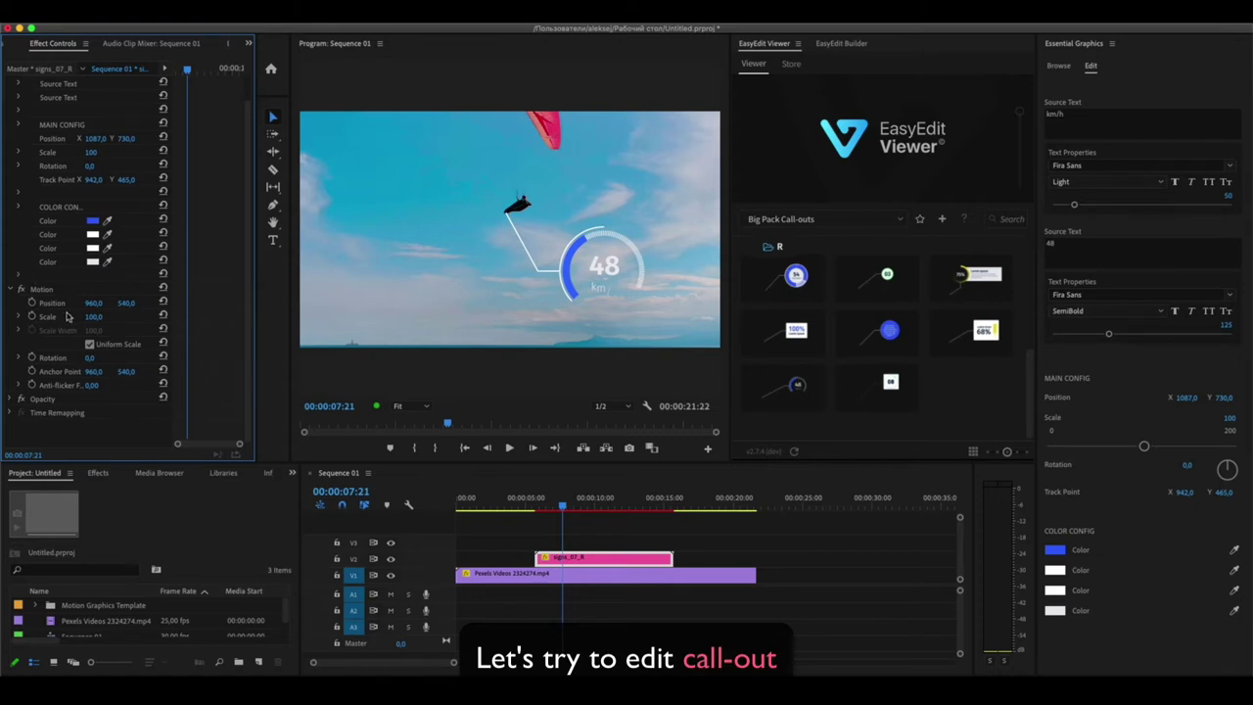
# Scale the call-out to 63%, lower Track Point Y, and slide Position X right.
pyautogui.moveTo(92, 316)
pyautogui.mouseDown()
pyautogui.moveTo(62, 317)
pyautogui.moveTo(85, 316)
pyautogui.mouseUp()
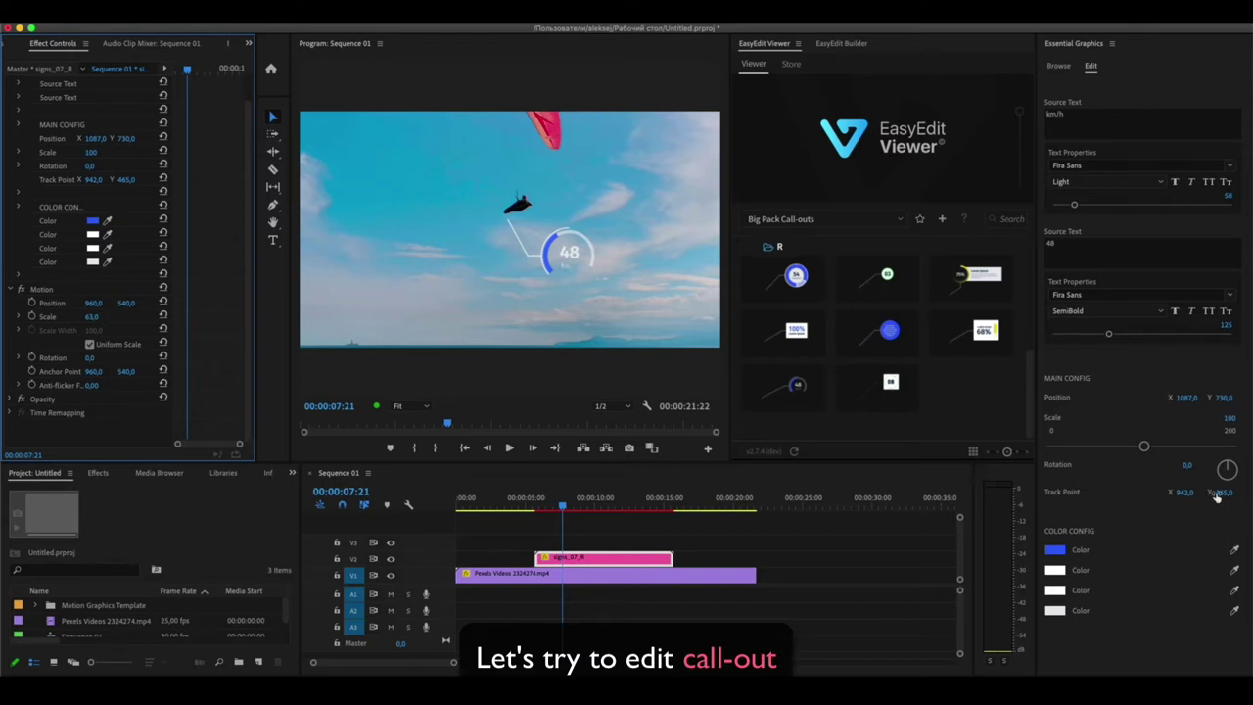
pyautogui.moveTo(1218, 497); pyautogui.dragTo(1244, 496)
pyautogui.moveTo(1187, 398); pyautogui.dragTo(1243, 398)
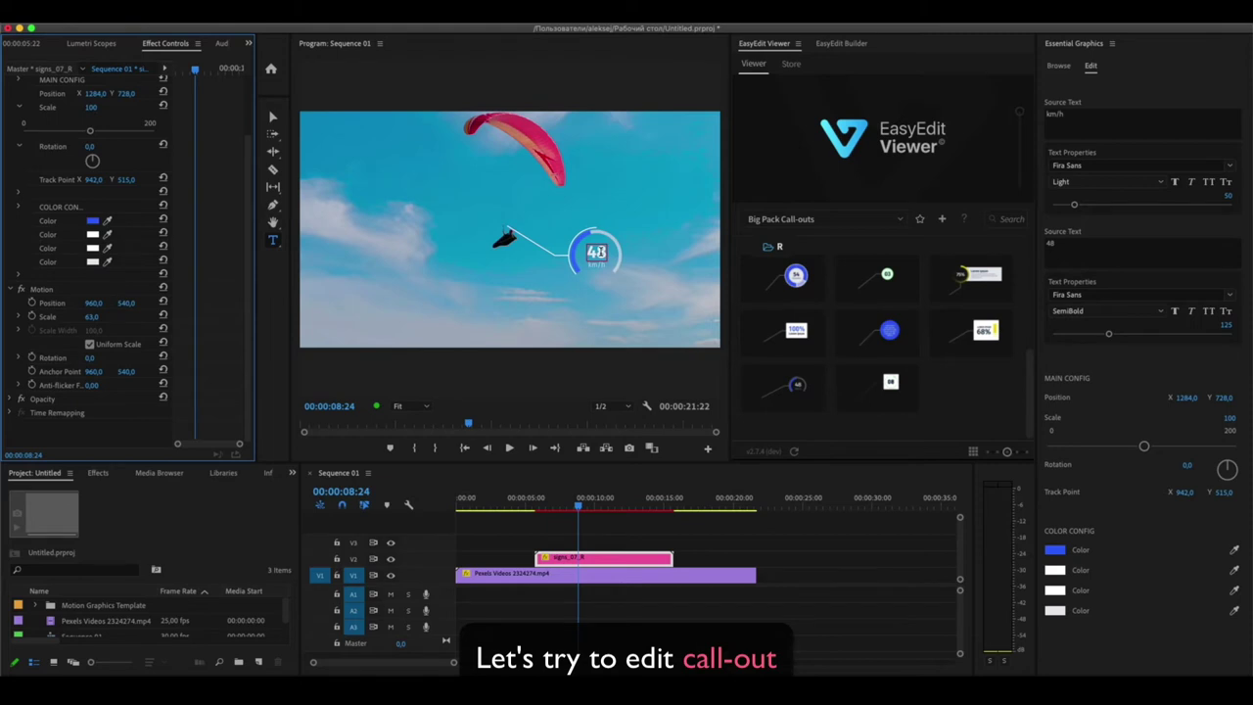
# Change the readout number to 150 and eyedrop red for the ring color.
pyautogui.click(607, 259)
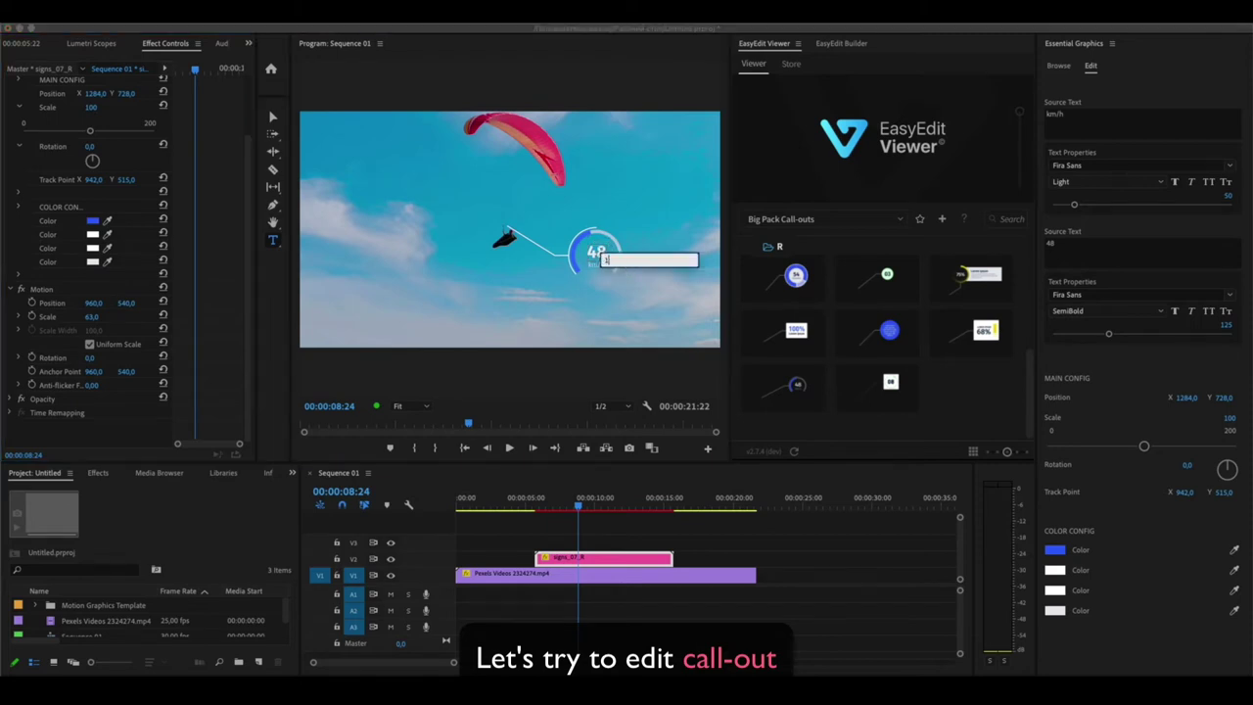
pyautogui.write('150')
pyautogui.press('Escape')
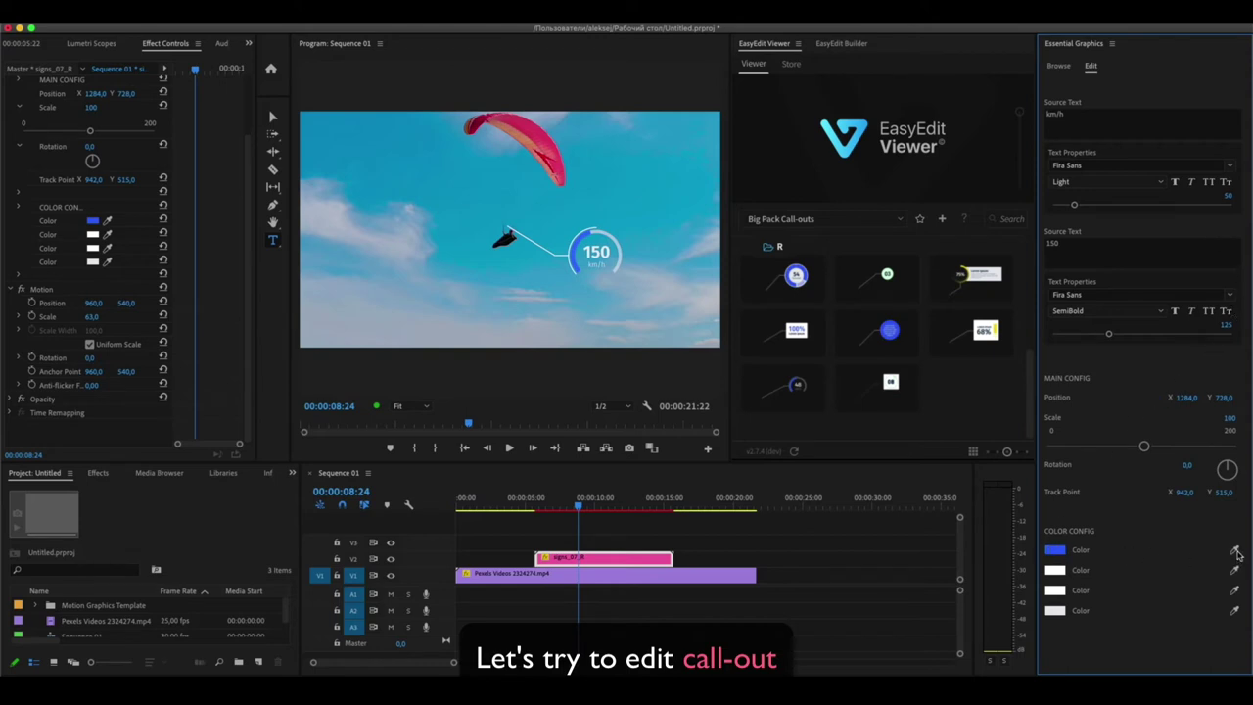
pyautogui.click(1235, 551)
pyautogui.click(540, 142)
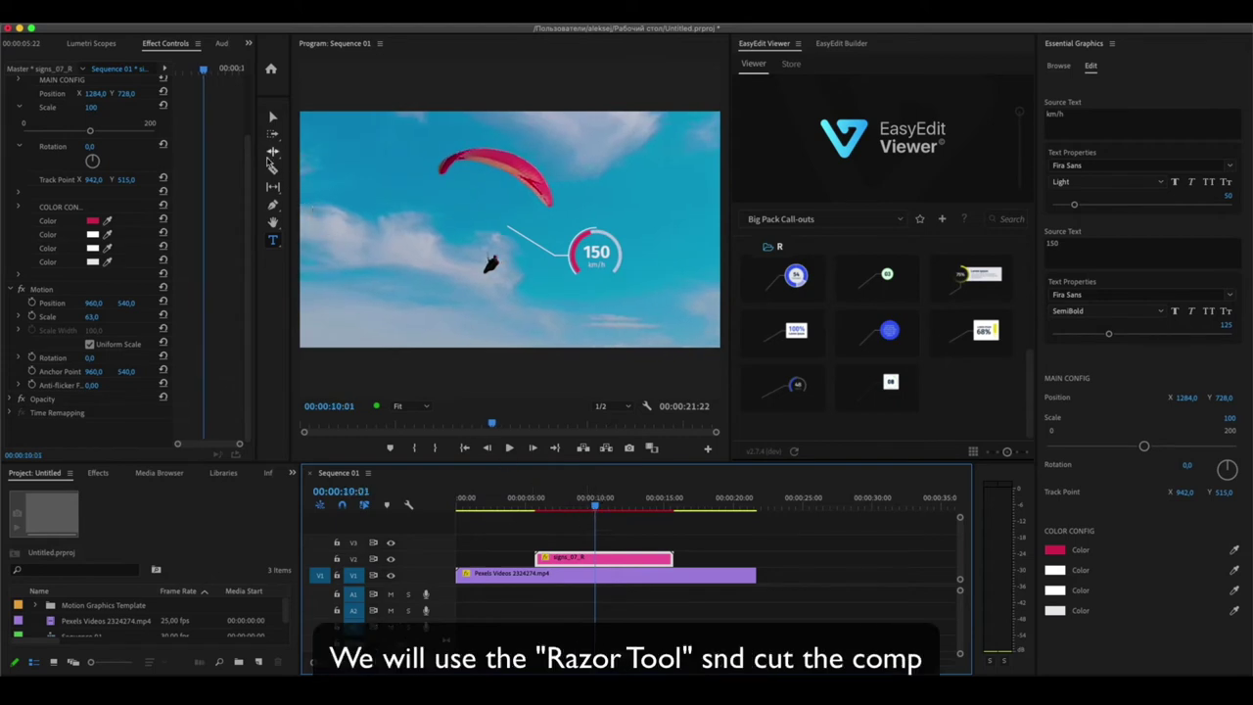
# Razor the V2 call-out clip at 10 seconds and delete the second part.
pyautogui.click(273, 171)
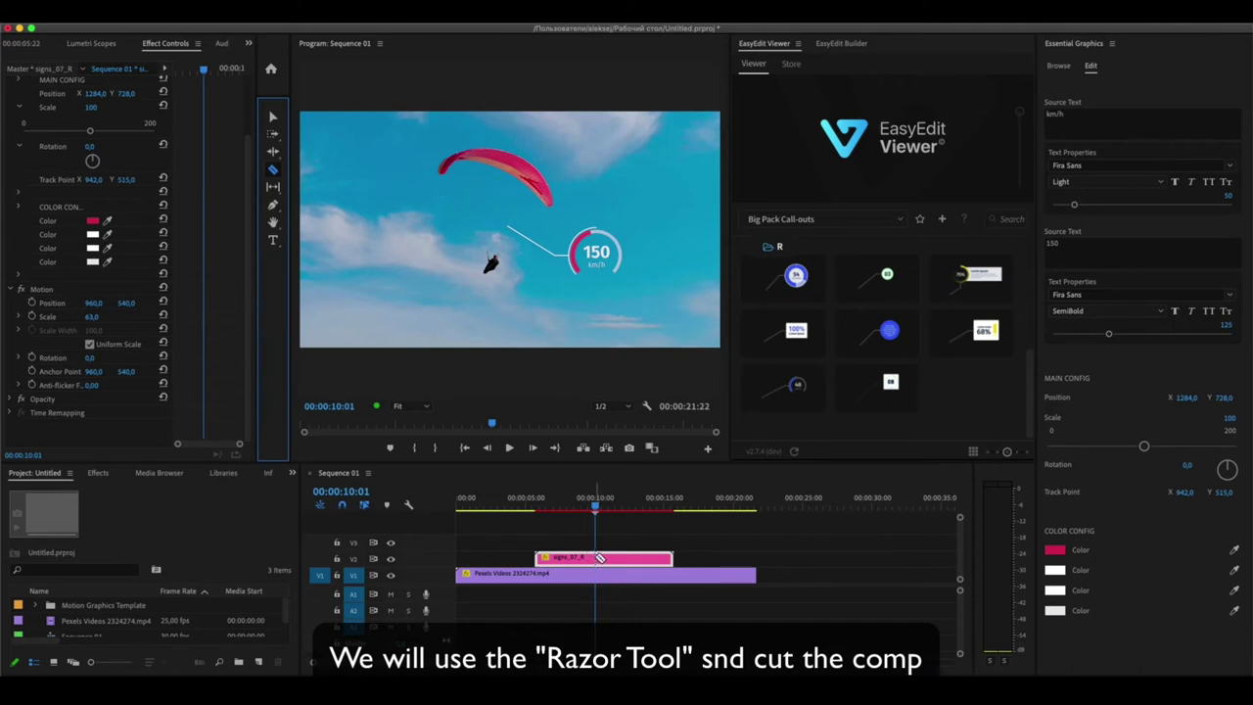
pyautogui.click(595, 558)
pyautogui.click(272, 118)
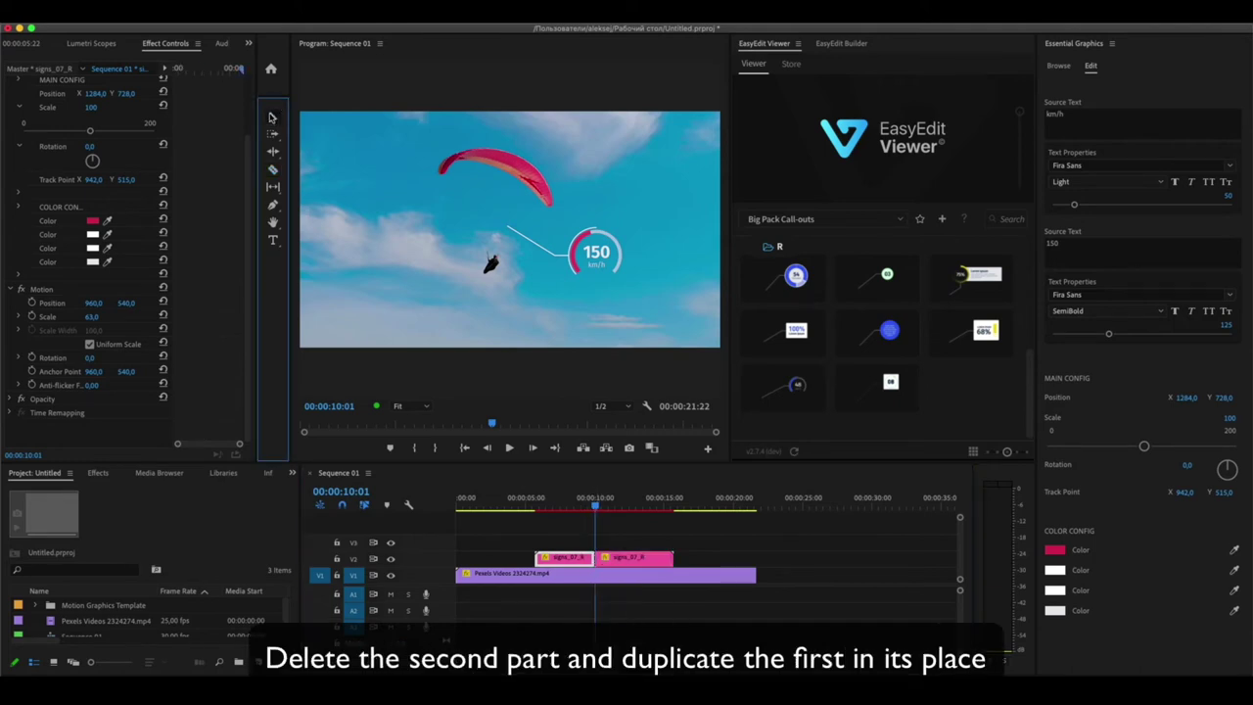
pyautogui.click(622, 558)
pyautogui.press('Delete')
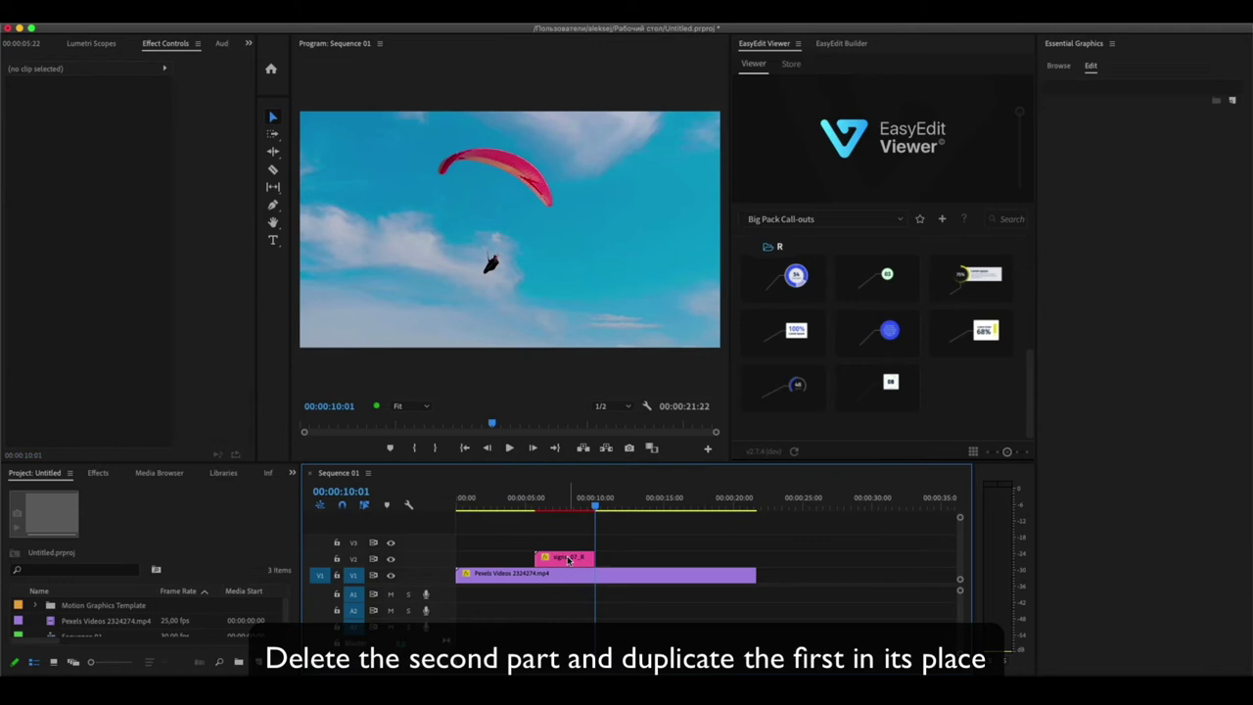
# Alt-drag a copy of the first part after it and set the copy to Reverse Speed.
pyautogui.click(569, 561)
pyautogui.keyDown('alt'); pyautogui.moveTo(569, 560); pyautogui.dragTo(626, 561); pyautogui.keyUp('alt')
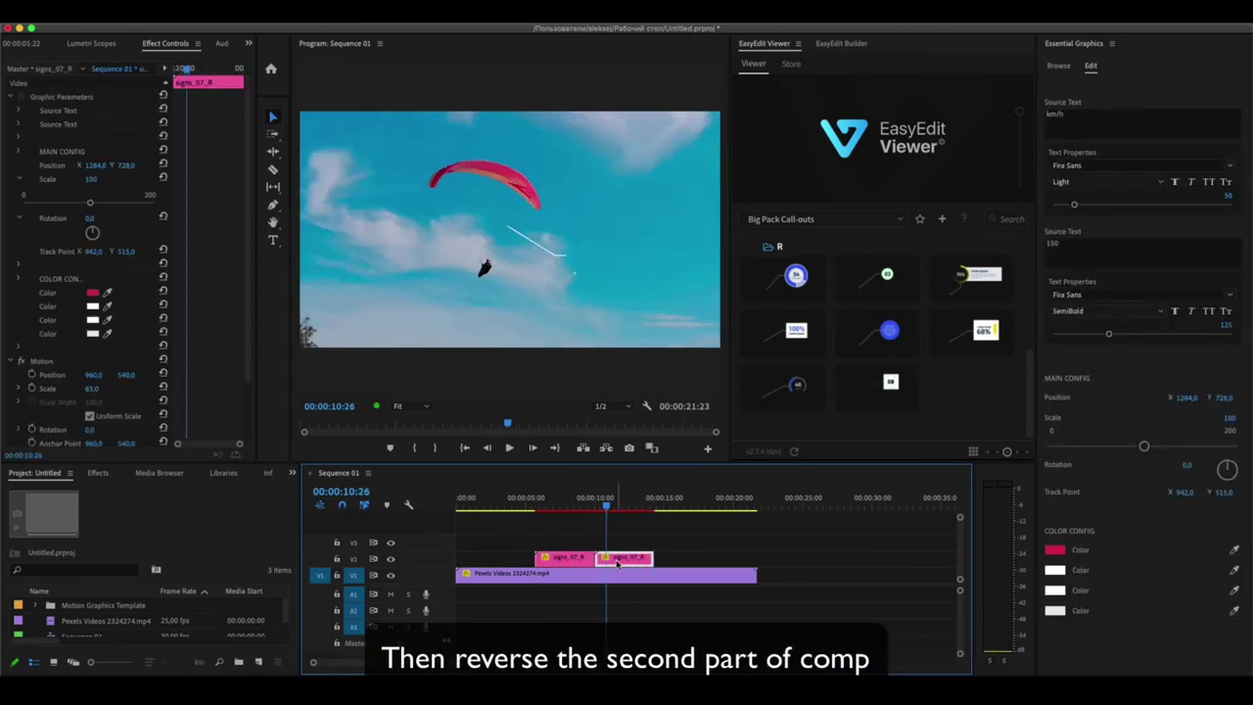
pyautogui.rightClick(615, 560)
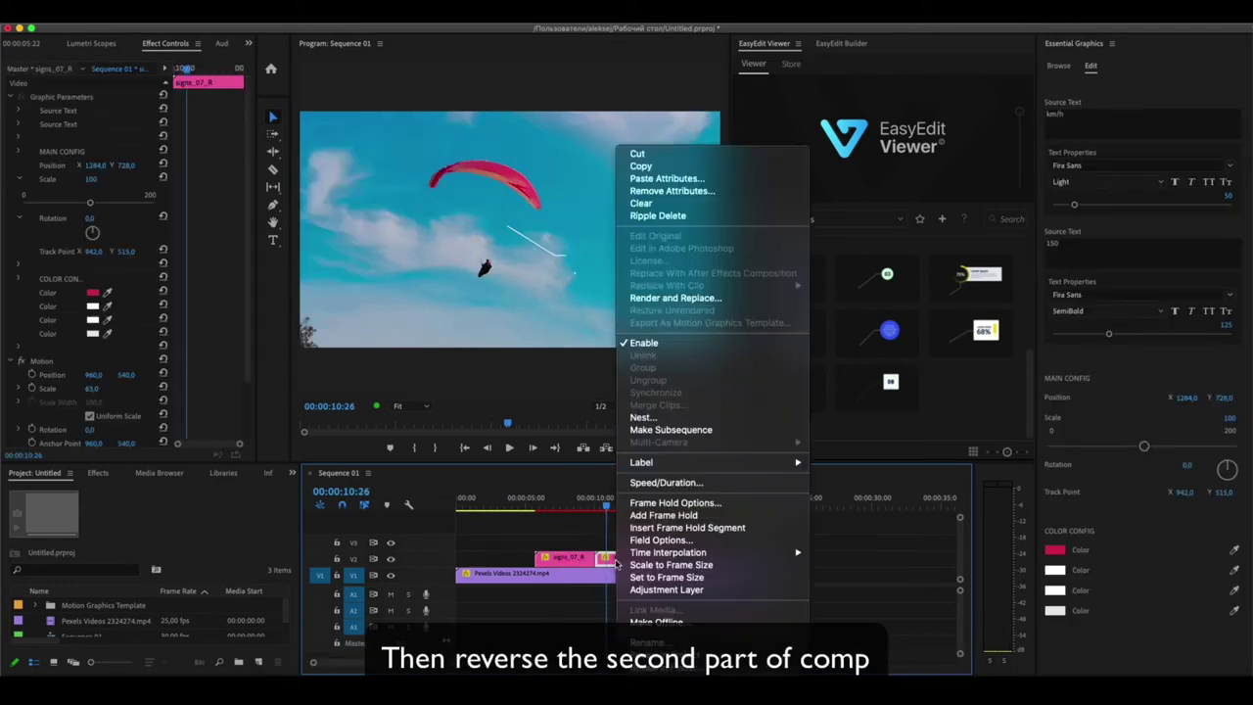
pyautogui.click(645, 484)
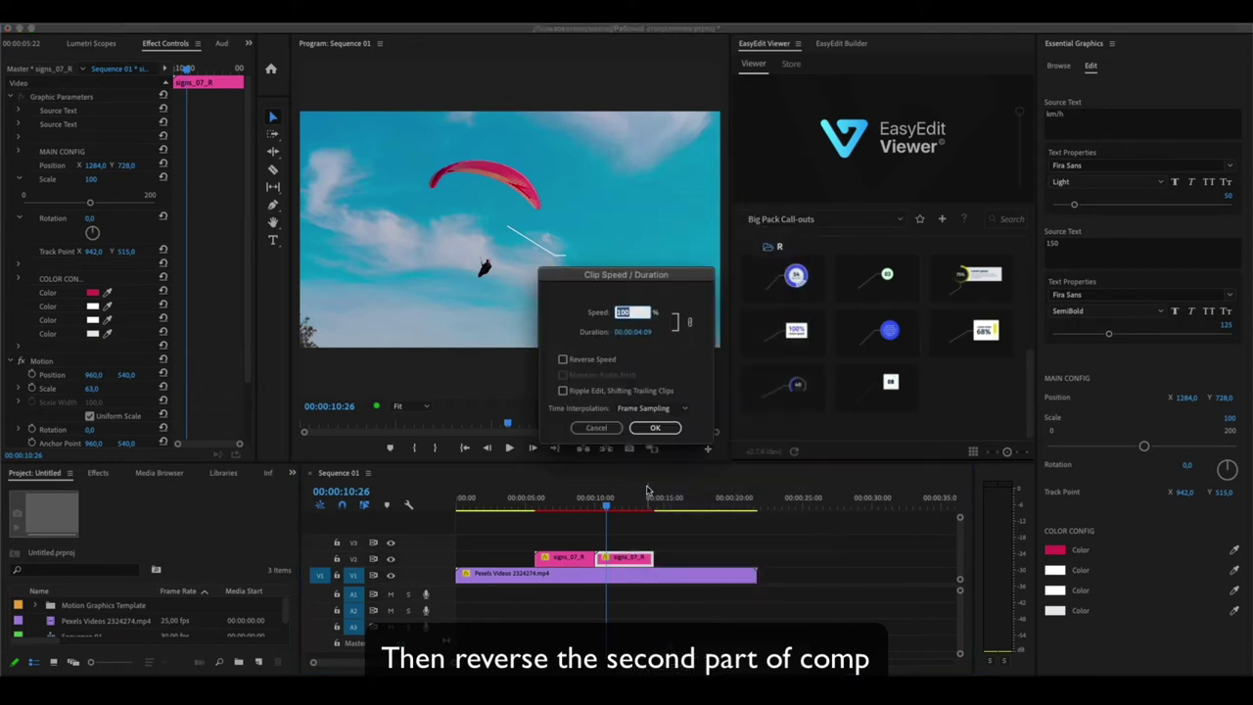
pyautogui.click(577, 360)
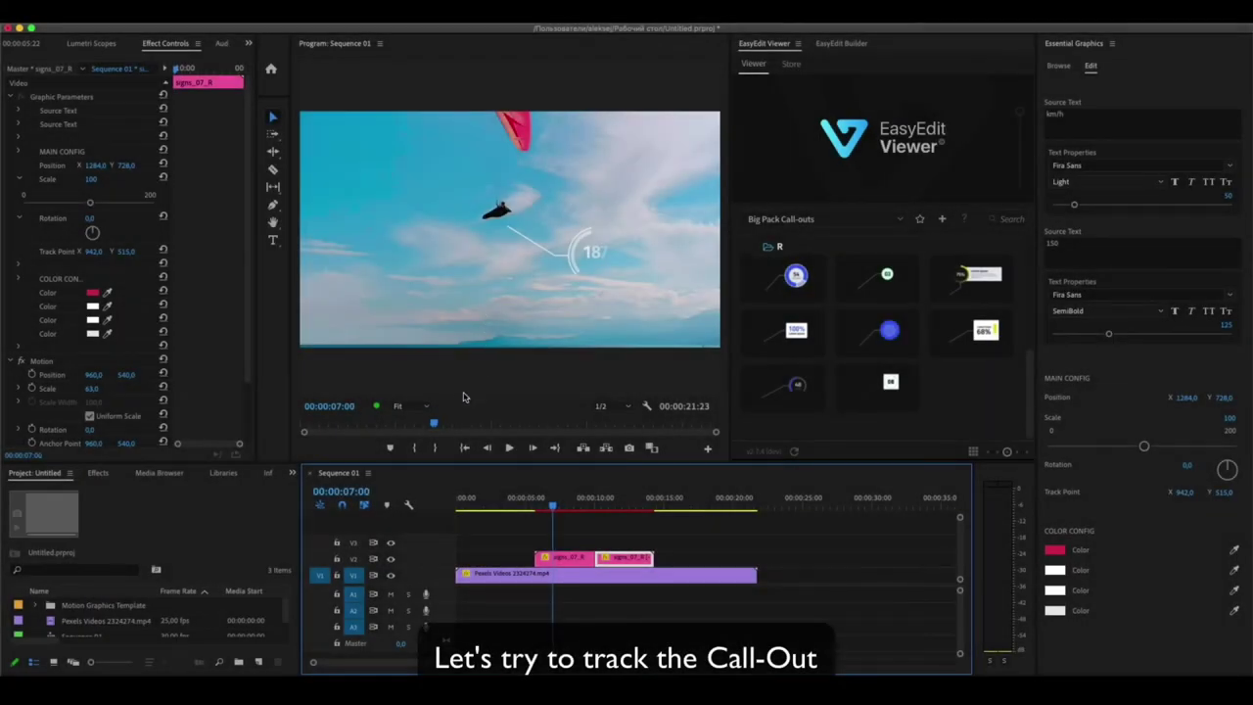
# Set the Program Monitor zoom to 75% and return the playhead to about 00:00:05:24.
pyautogui.click(421, 407)
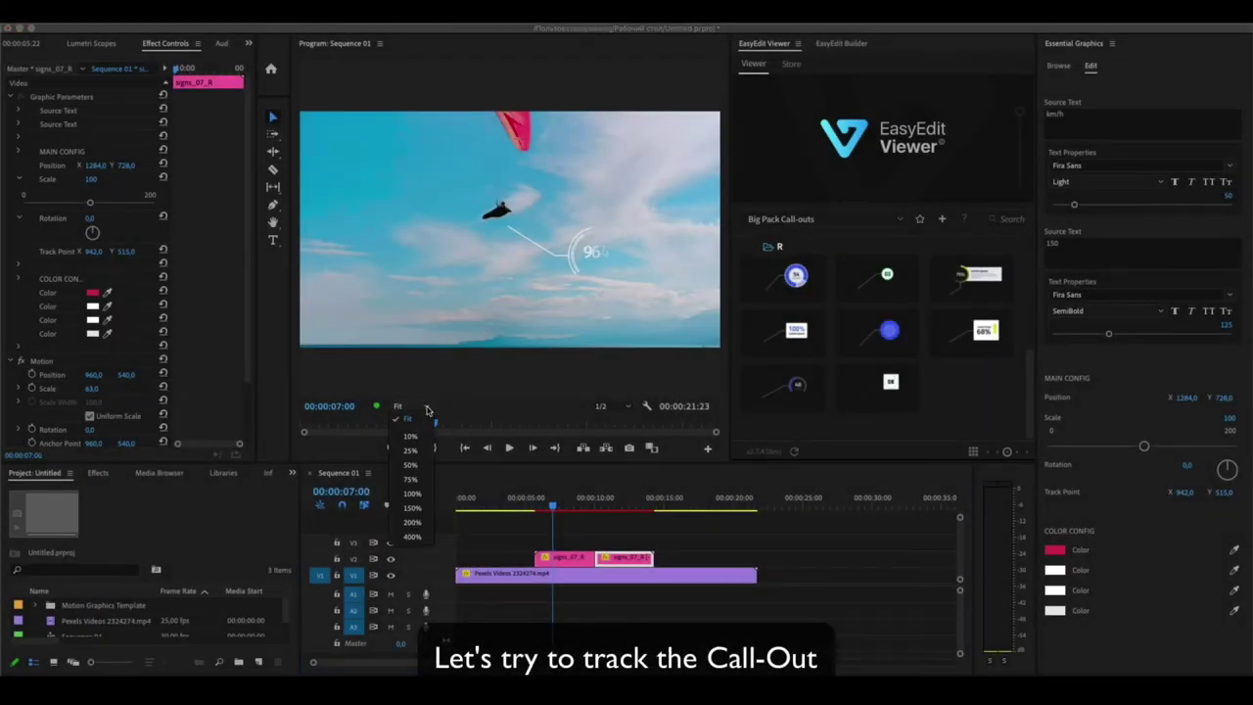
pyautogui.click(413, 464)
pyautogui.click(422, 408)
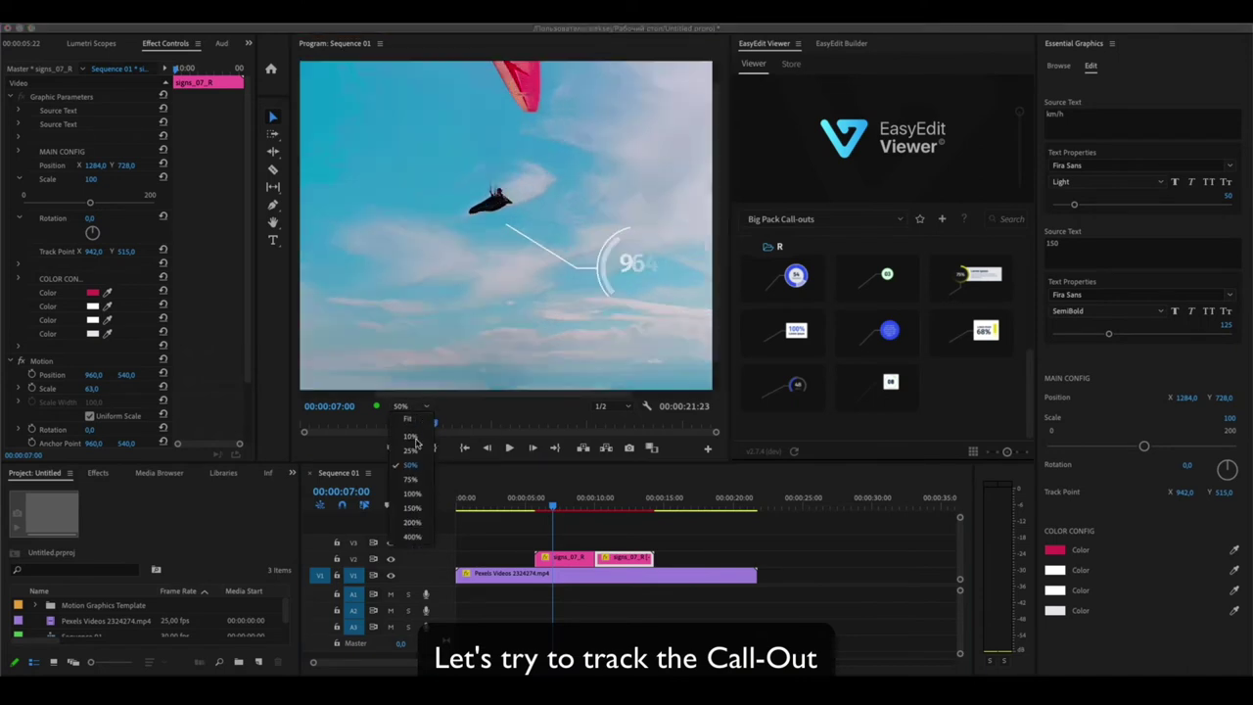
pyautogui.click(416, 480)
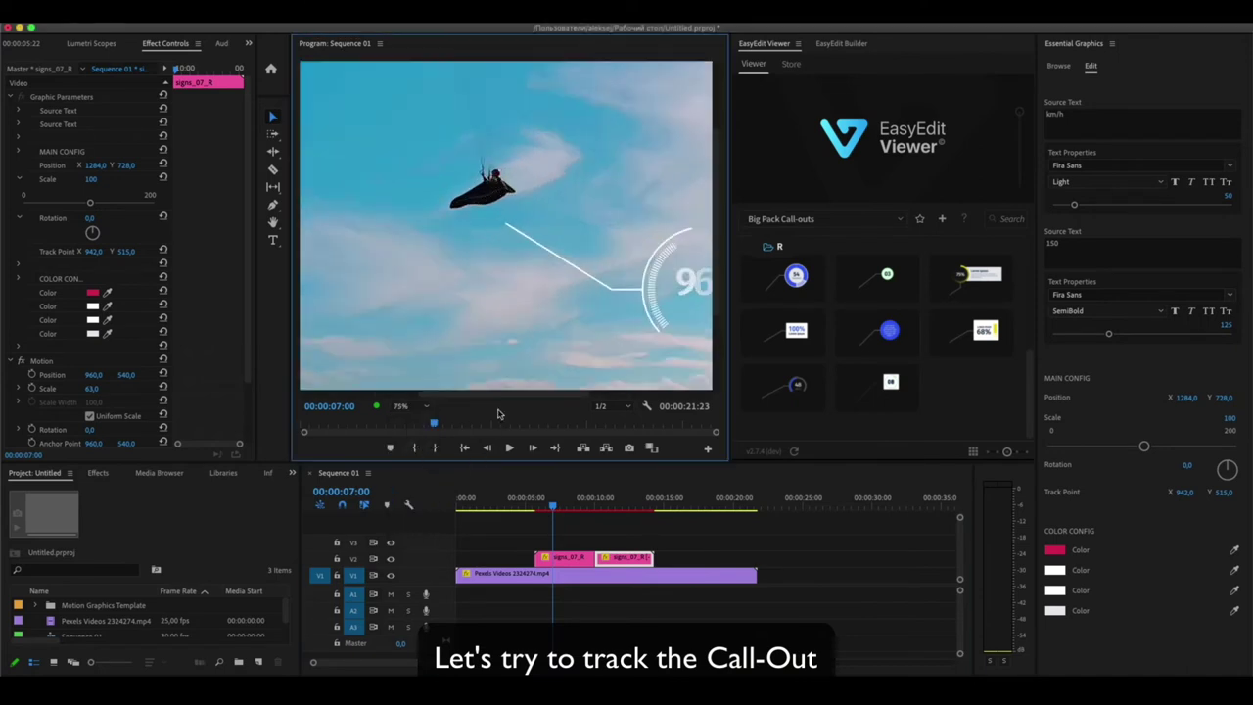
pyautogui.moveTo(718, 249); pyautogui.dragTo(716, 233)
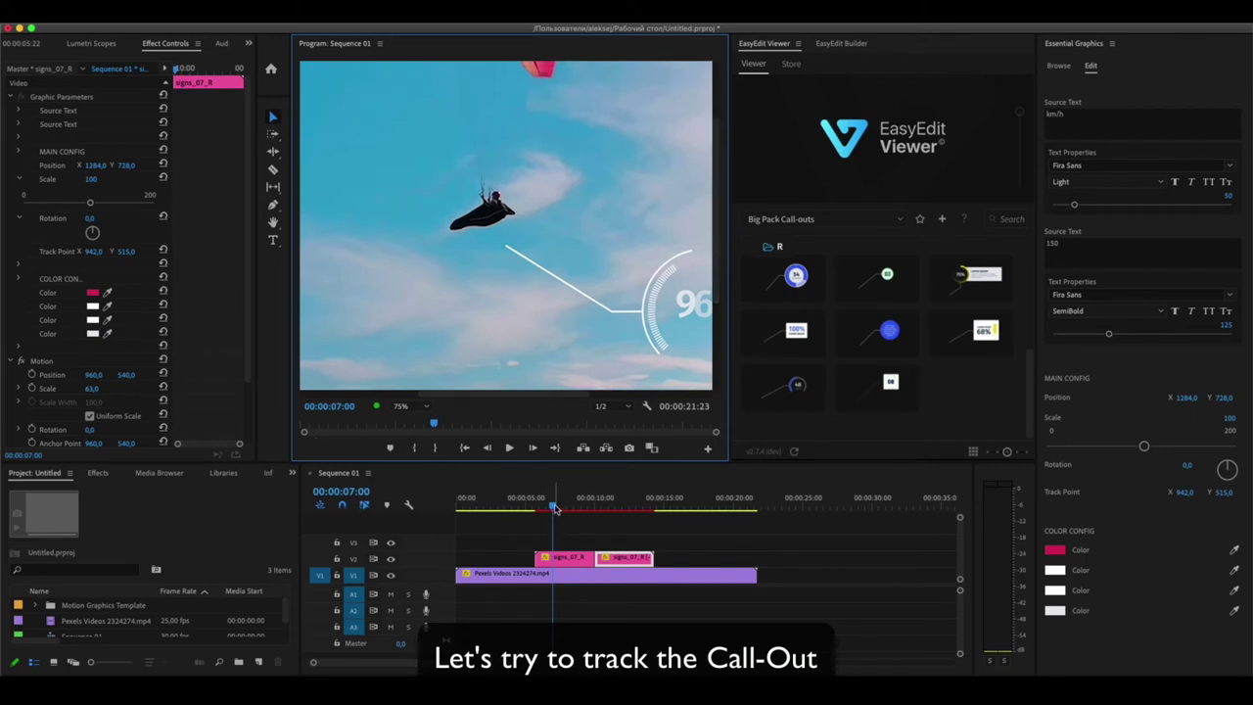
pyautogui.moveTo(554, 504); pyautogui.dragTo(537, 511)
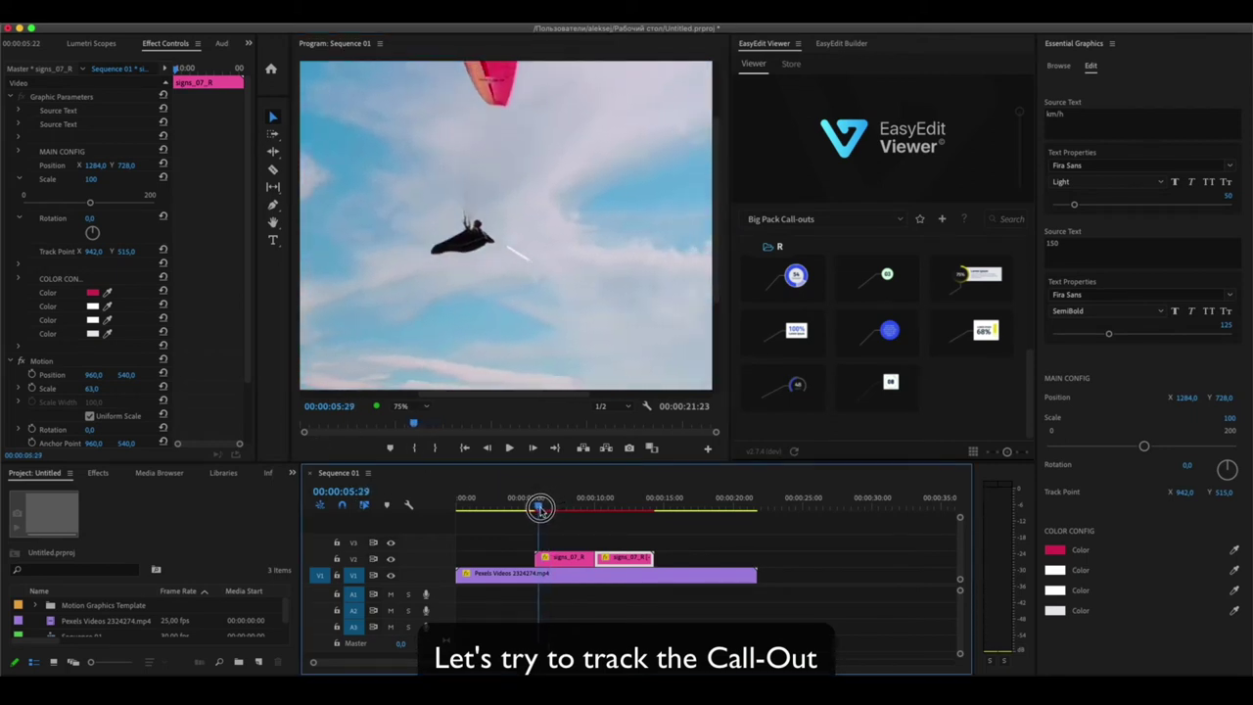
# Nudge the first call-out clip left onto the paraglider and enable the Position stopwatch.
pyautogui.click(546, 559)
pyautogui.moveTo(246, 219); pyautogui.dragTo(244, 311)
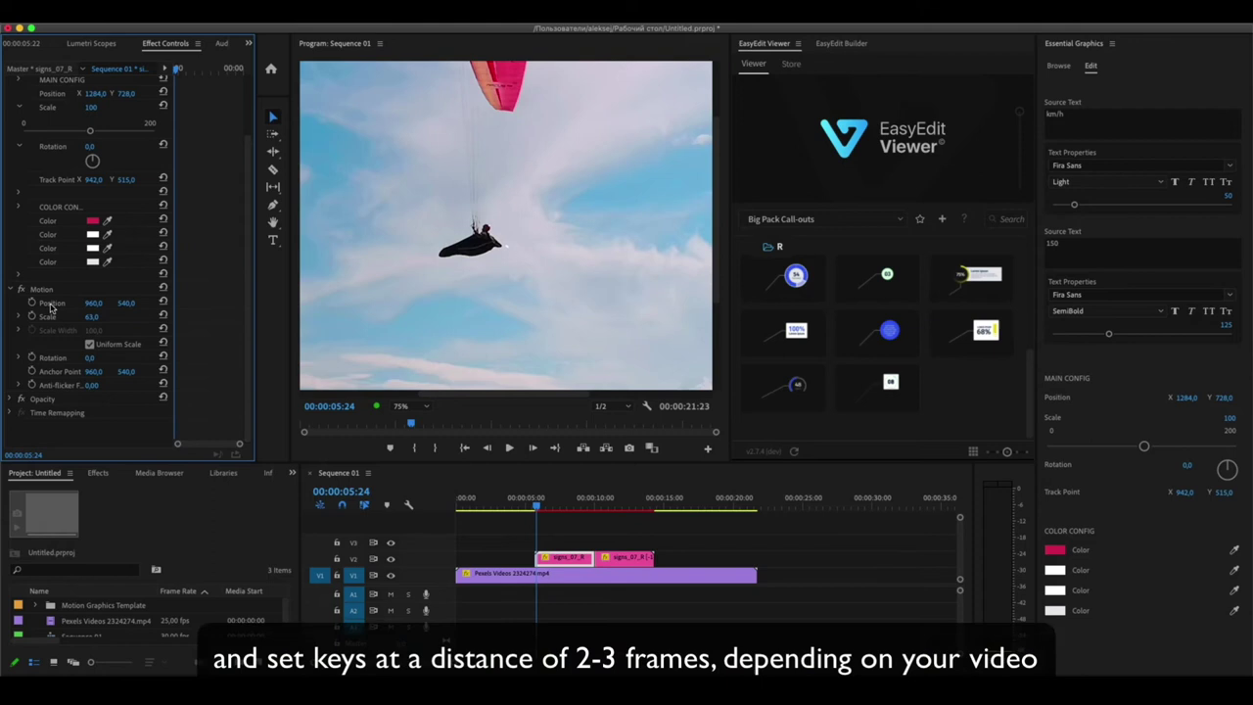
pyautogui.click(51, 305)
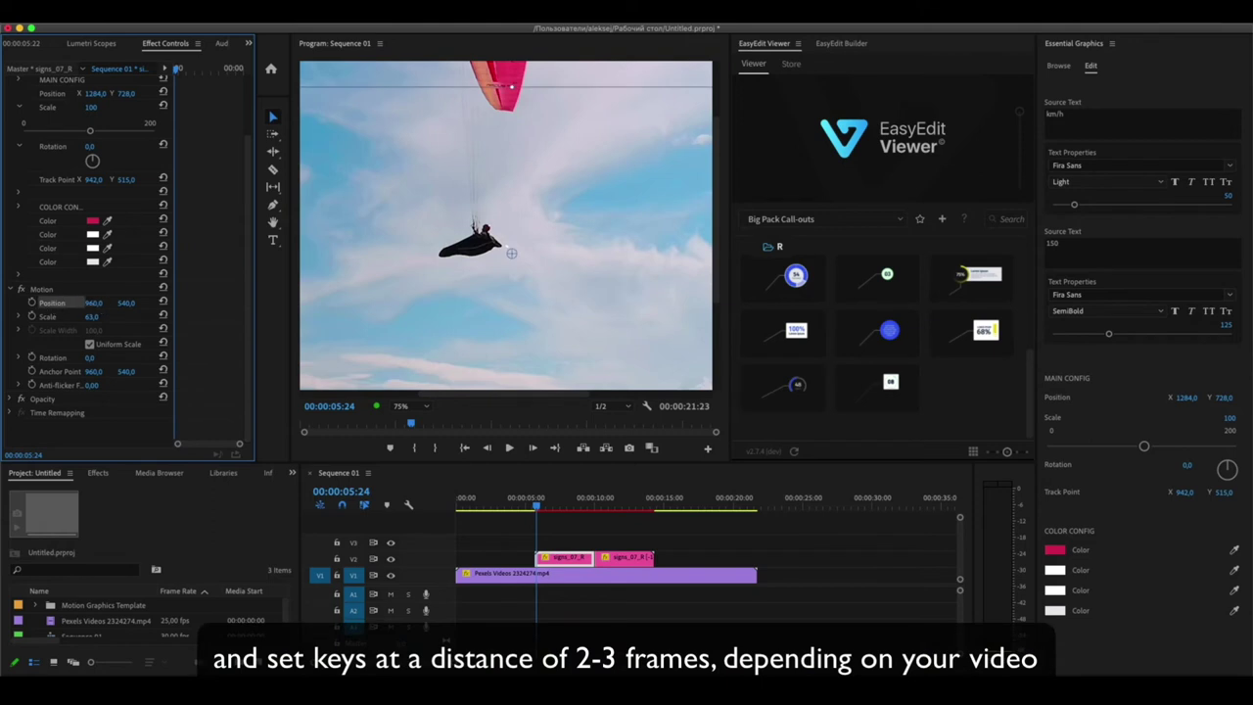
pyautogui.moveTo(511, 253); pyautogui.dragTo(499, 253)
pyautogui.click(33, 303)
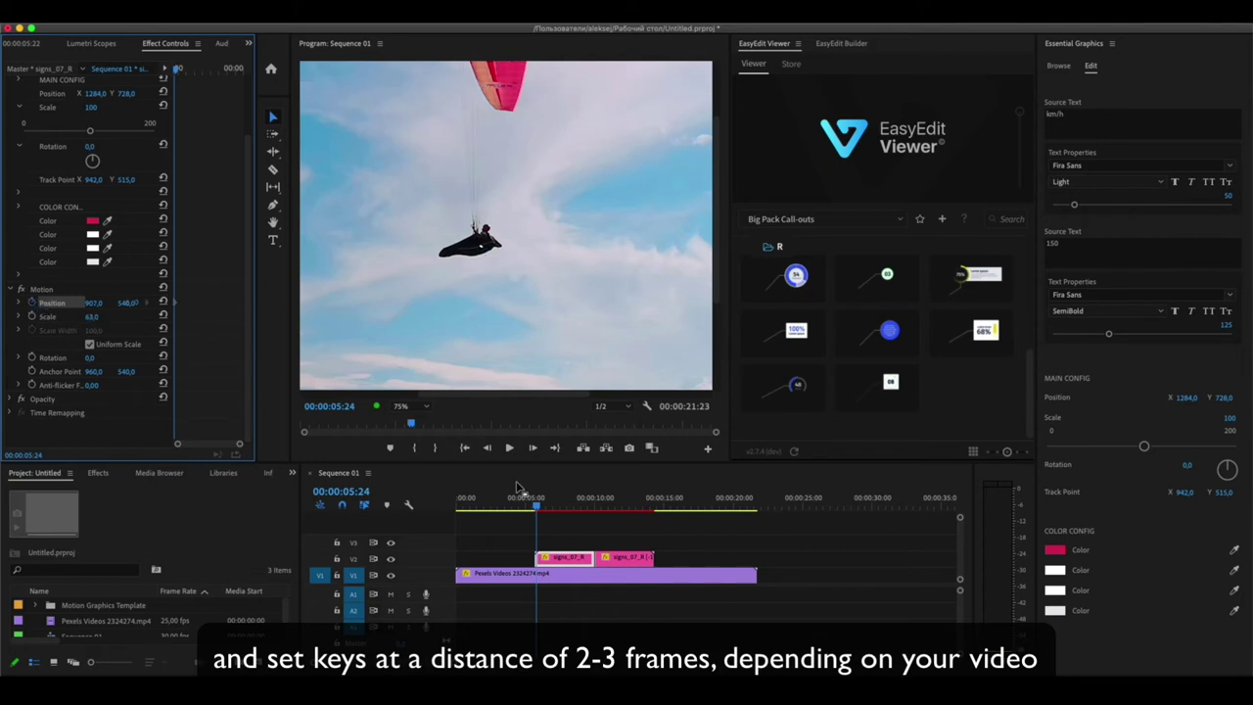
pyautogui.press('=')
pyautogui.press('=')
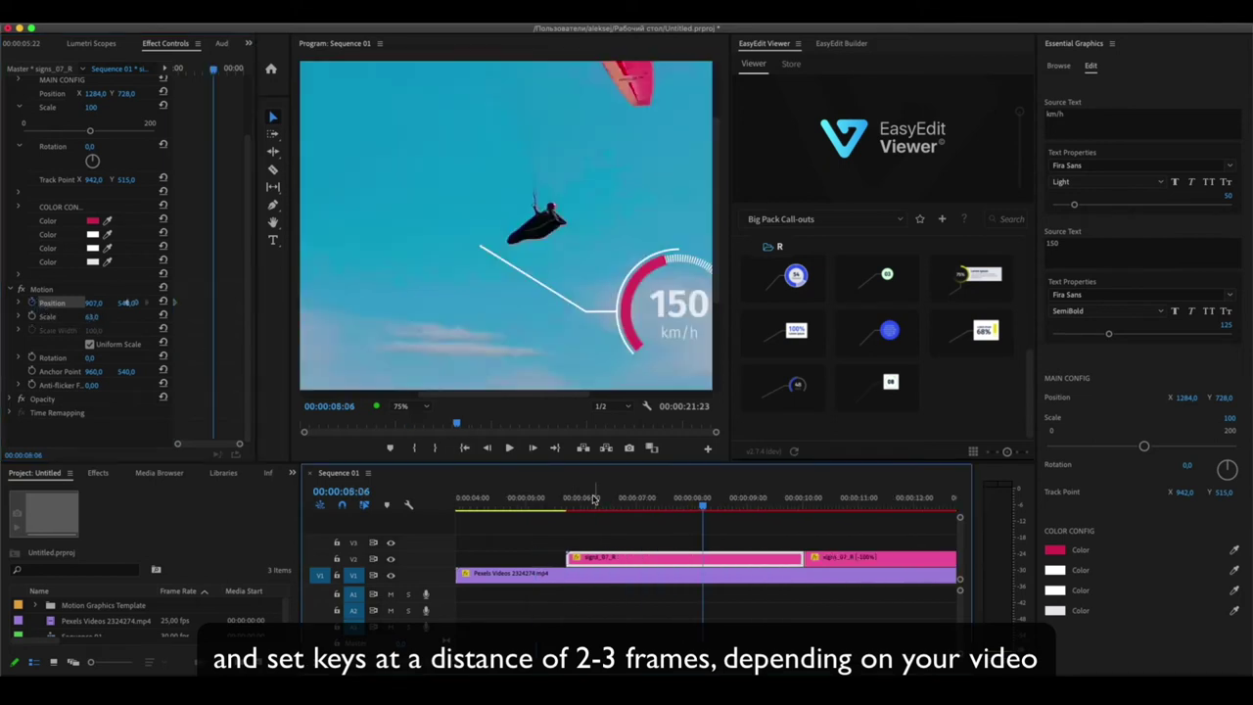
pyautogui.click(566, 499)
# Step forward a few frames at a time, keyframing the pointer back onto the paraglider.
pyautogui.press('Right')
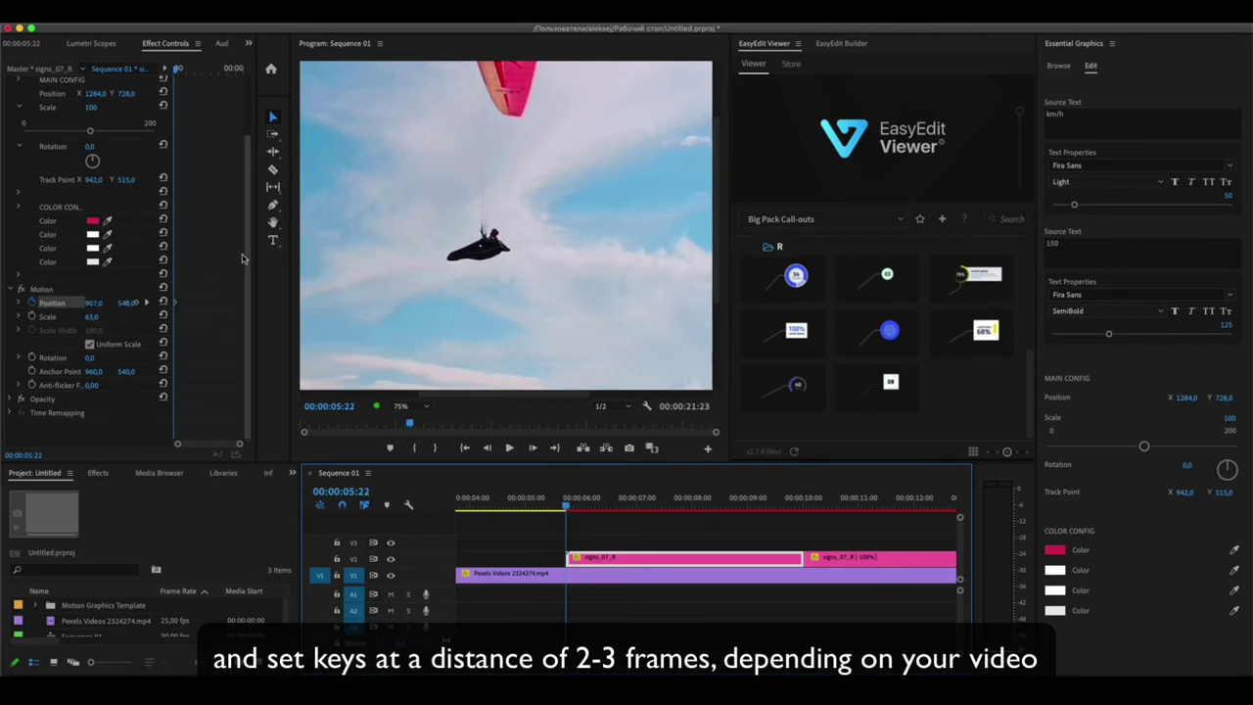
pyautogui.click(172, 69)
pyautogui.hotkey('shift', 'Right')
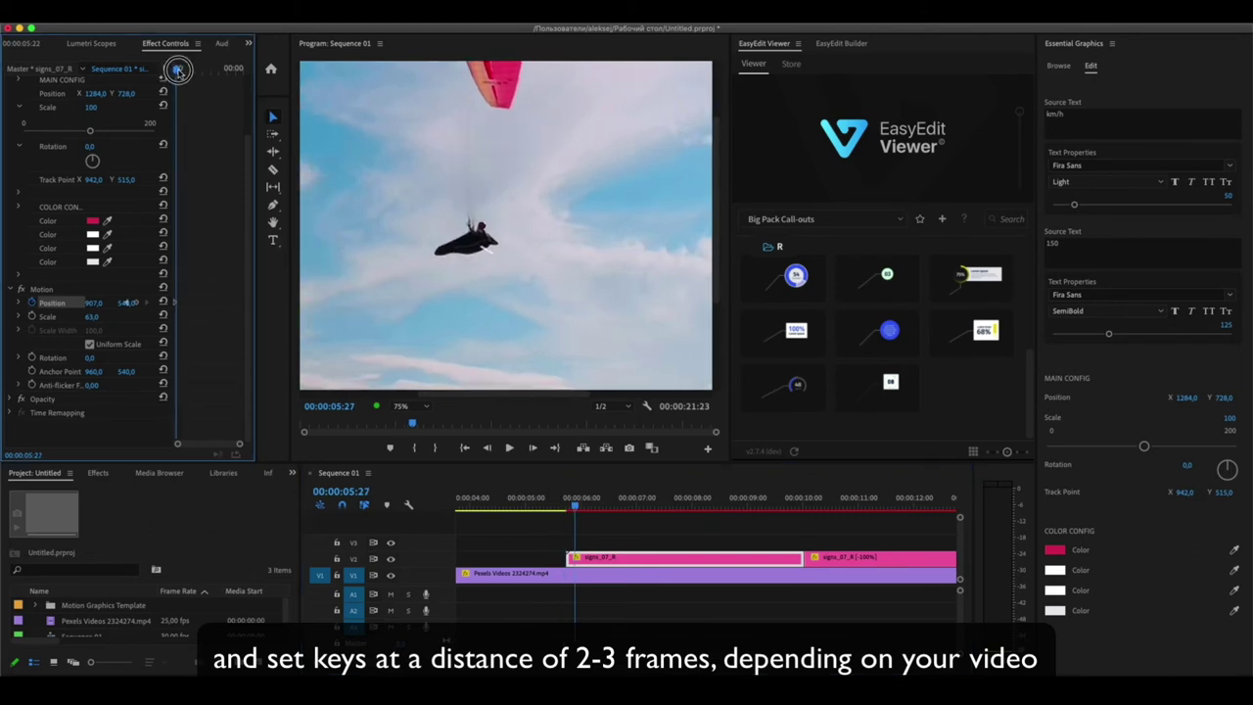
pyautogui.moveTo(256, 259); pyautogui.dragTo(272, 260)
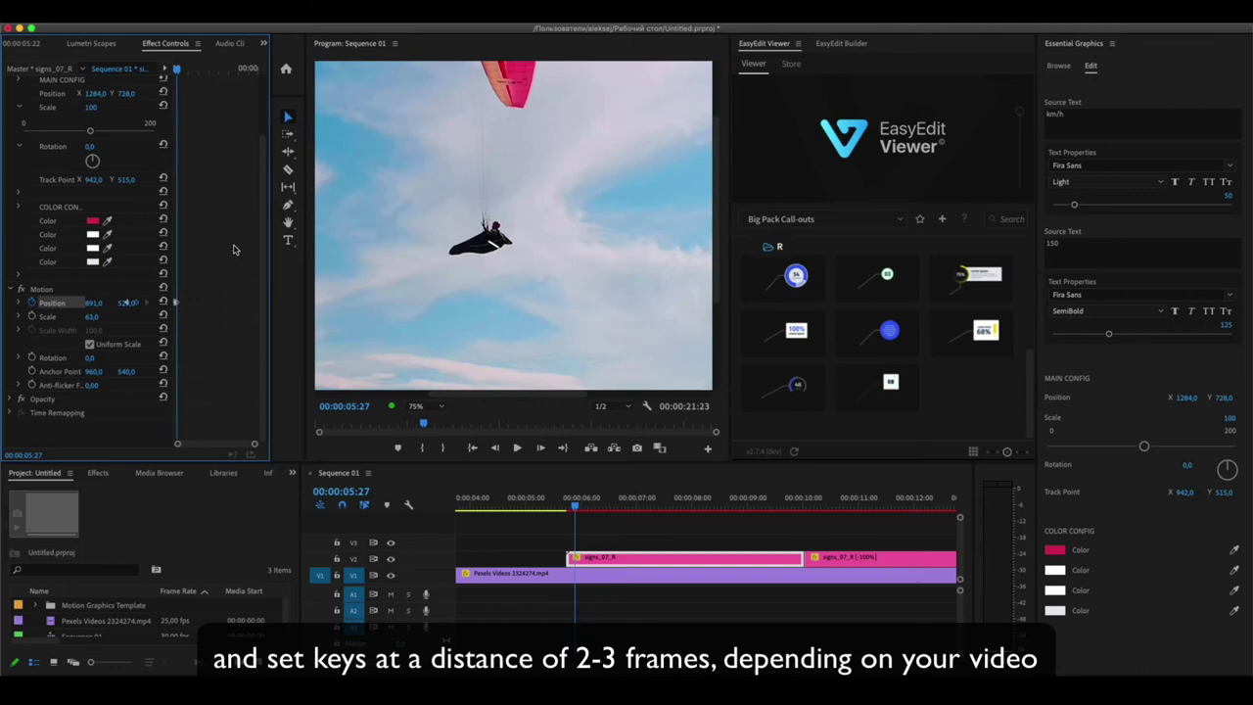
pyautogui.hotkey('shift', 'Right')
pyautogui.hotkey('shift', 'Right')
pyautogui.hotkey('shift', 'Right')
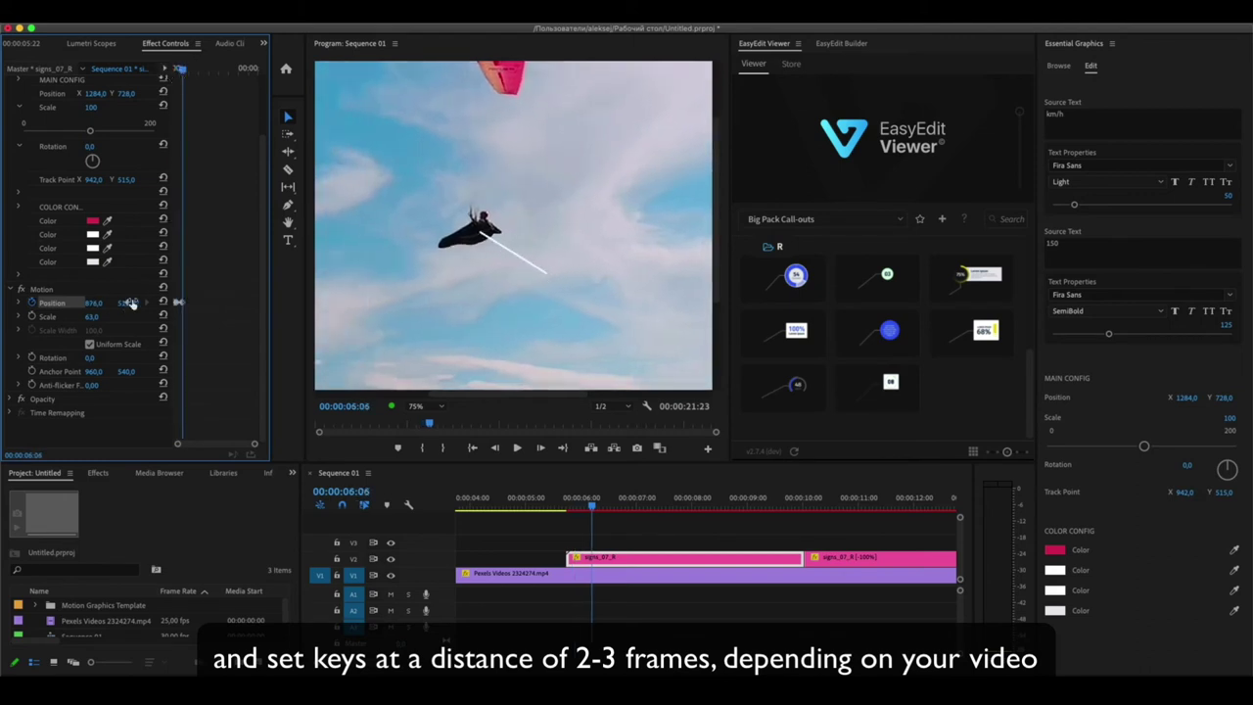
pyautogui.moveTo(95, 304); pyautogui.dragTo(128, 303)
pyautogui.hotkey('shift', 'Right')
pyautogui.hotkey('shift', 'Right')
pyautogui.press('Right')
pyautogui.hotkey('shift', 'Right')
pyautogui.press('Right')
pyautogui.press('Right')
pyautogui.press('Right')
# Continue Position keyframes from 00:00:07:15 through 00:00:08:05 and 08:16 to 08:24.
pyautogui.hotkey('shift', 'Right')
pyautogui.hotkey('shift', 'Right')
pyautogui.press('Right')
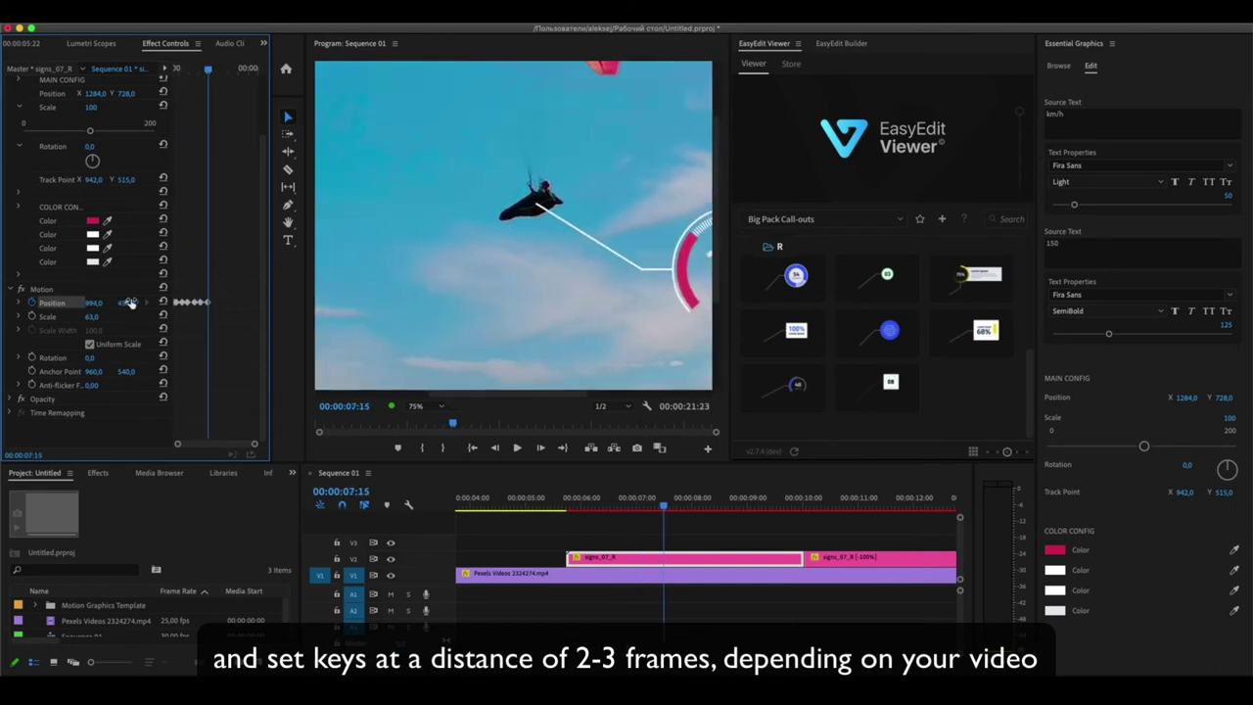
pyautogui.press('Right')
pyautogui.press('Right')
pyautogui.press('Right')
pyautogui.press('Right')
pyautogui.press('Right')
pyautogui.press('Right')
pyautogui.press('Right')
pyautogui.press('Right')
pyautogui.press('Right')
pyautogui.press('Right')
pyautogui.press('Right')
pyautogui.press('Right')
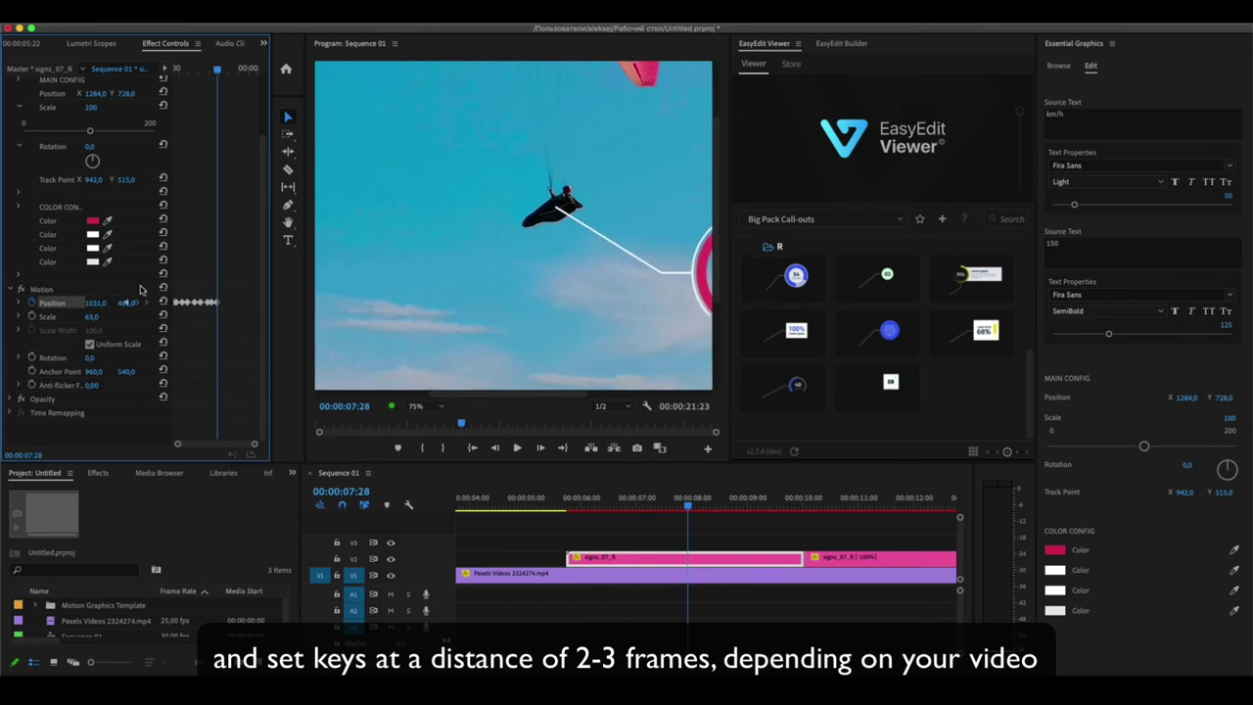
pyautogui.click(222, 69)
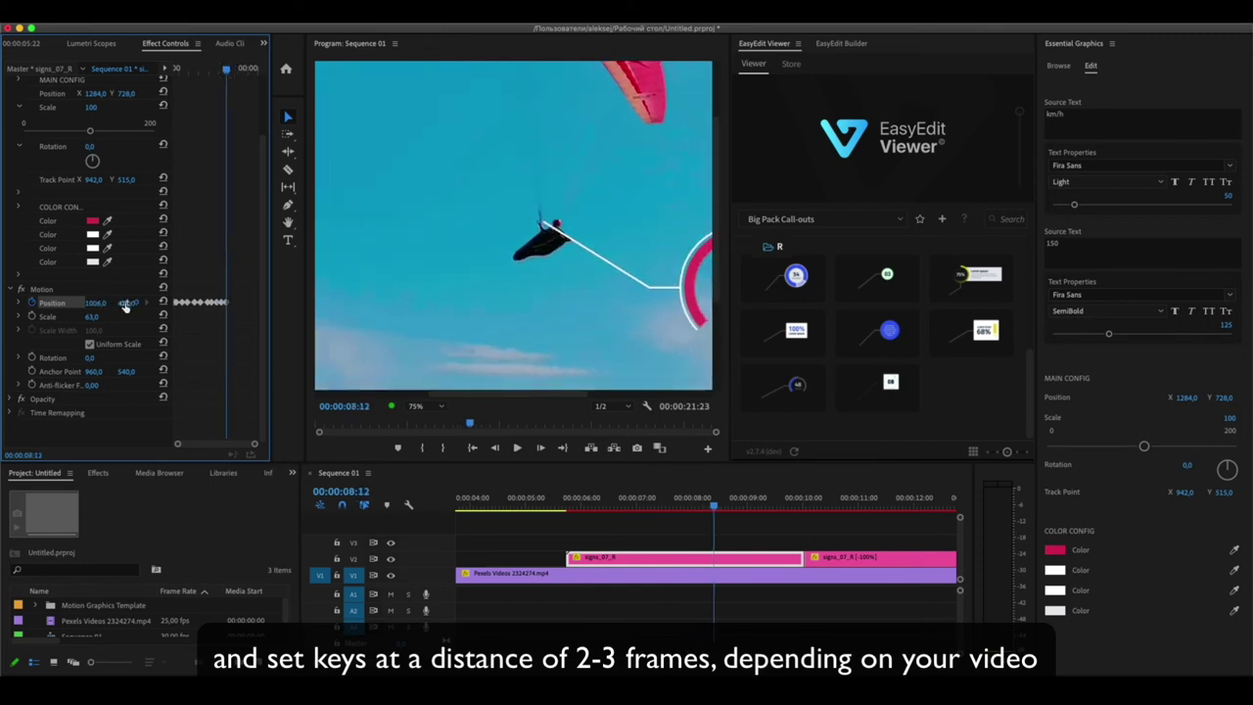
pyautogui.moveTo(223, 70); pyautogui.dragTo(232, 70)
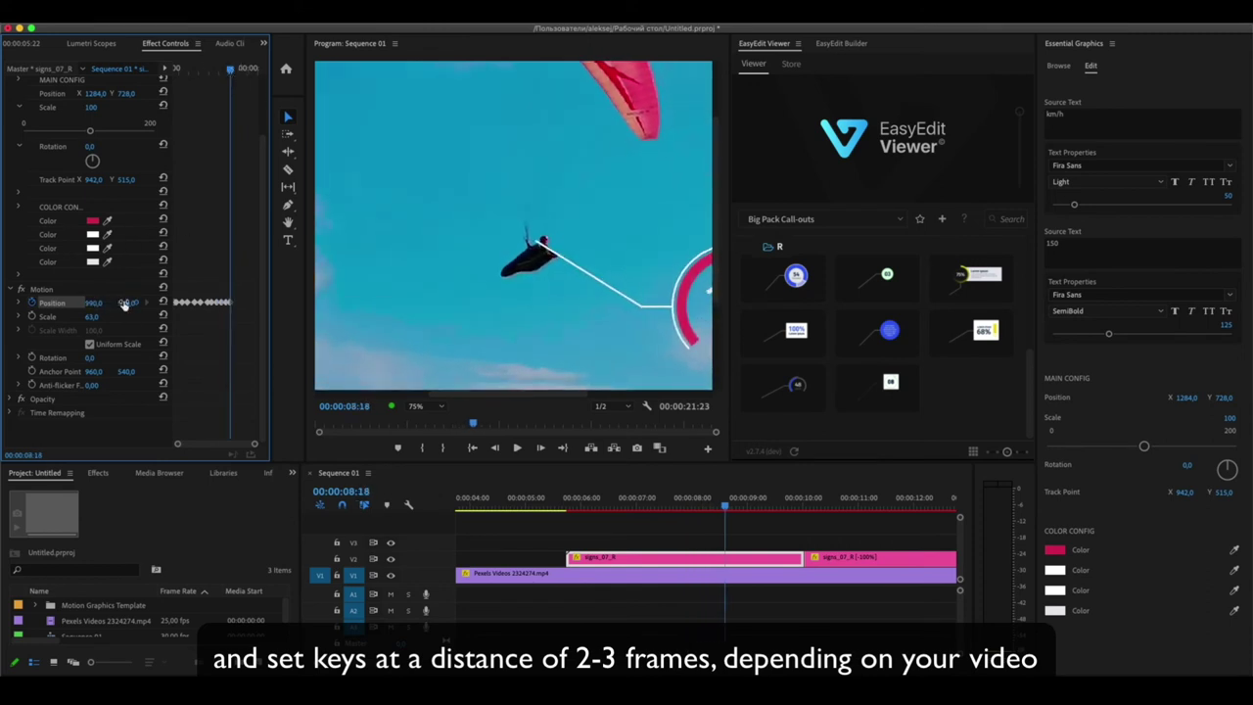
pyautogui.click(233, 71)
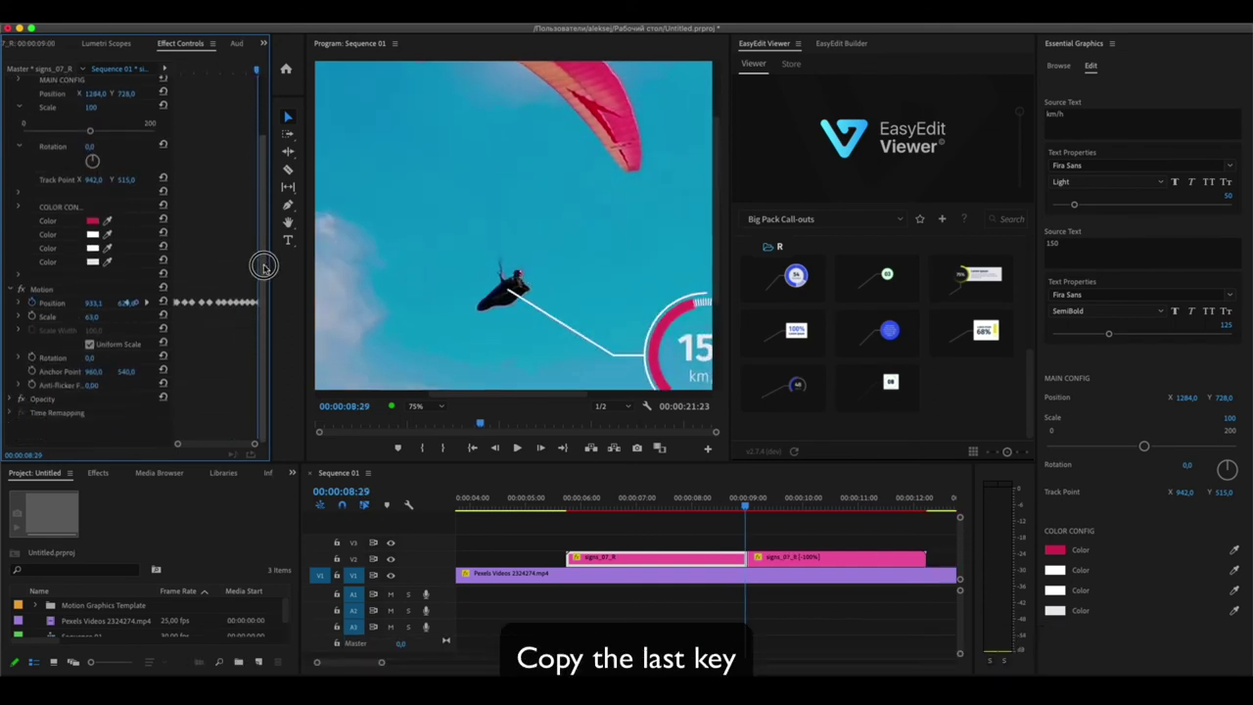
# Copy the first clip's final Position keyframe and paste it at the reversed signs_07_R clip's start.
pyautogui.moveTo(275, 262); pyautogui.dragTo(289, 262)
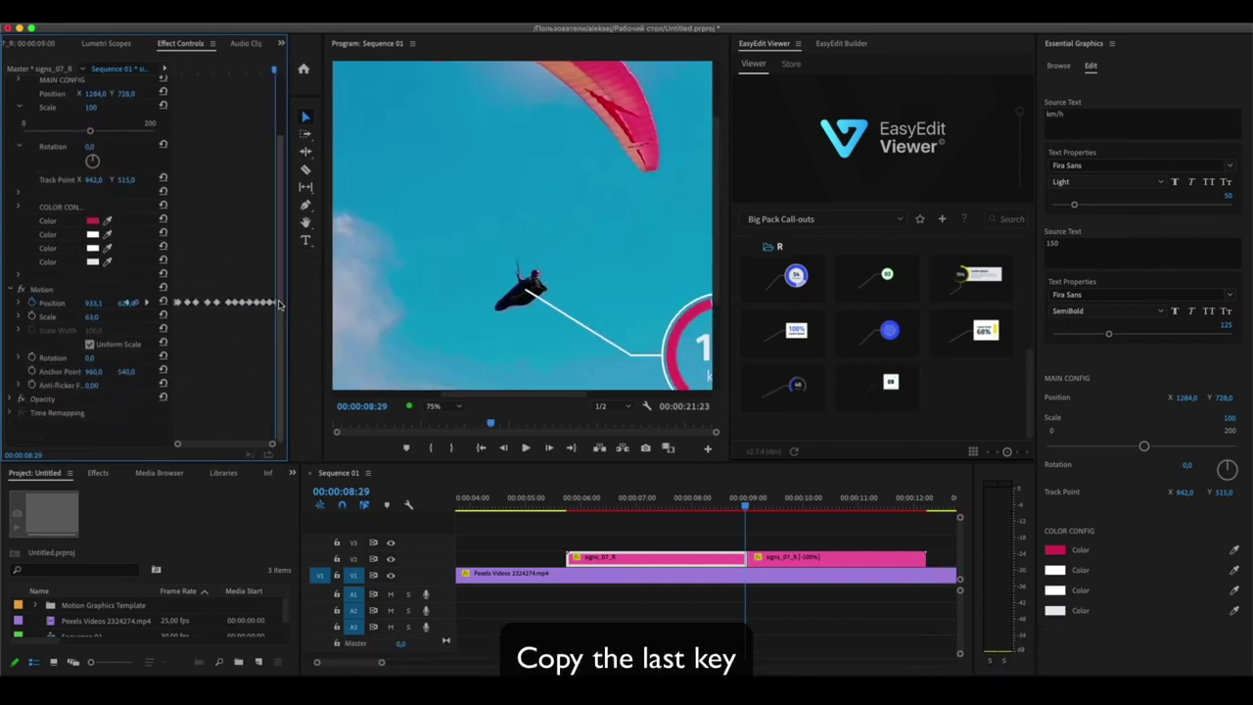
pyautogui.rightClick(275, 305)
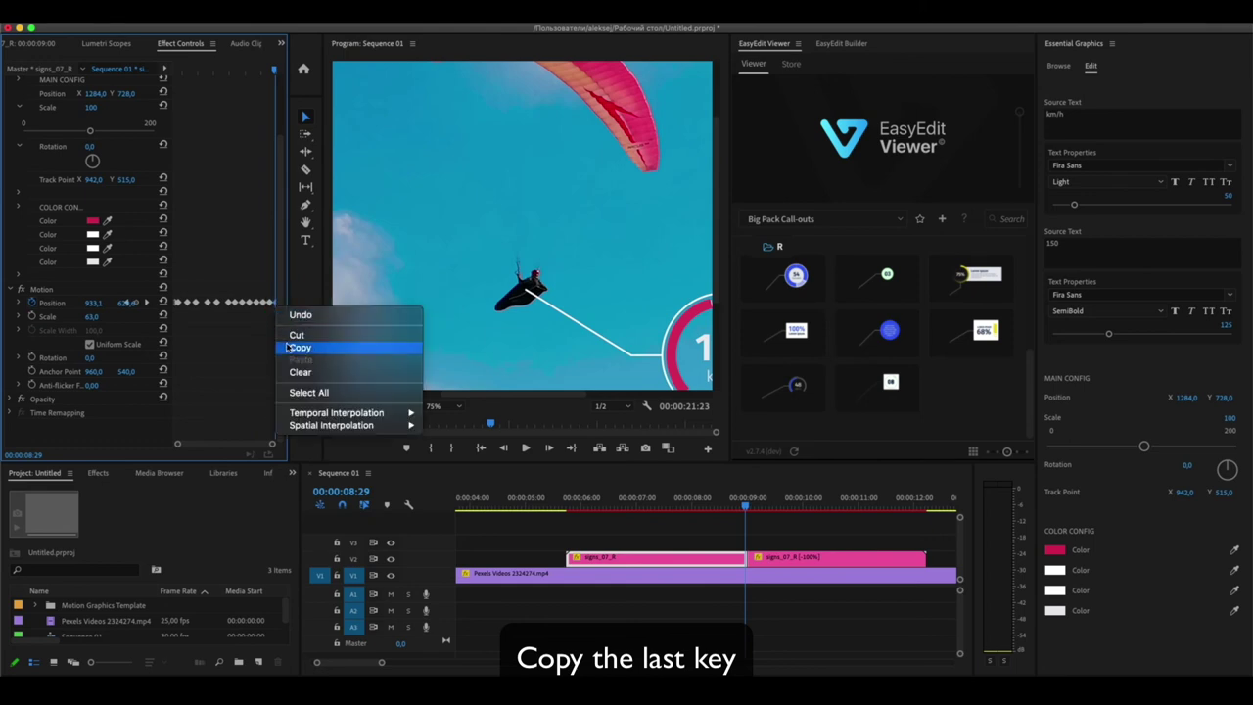
pyautogui.click(291, 347)
pyautogui.click(784, 557)
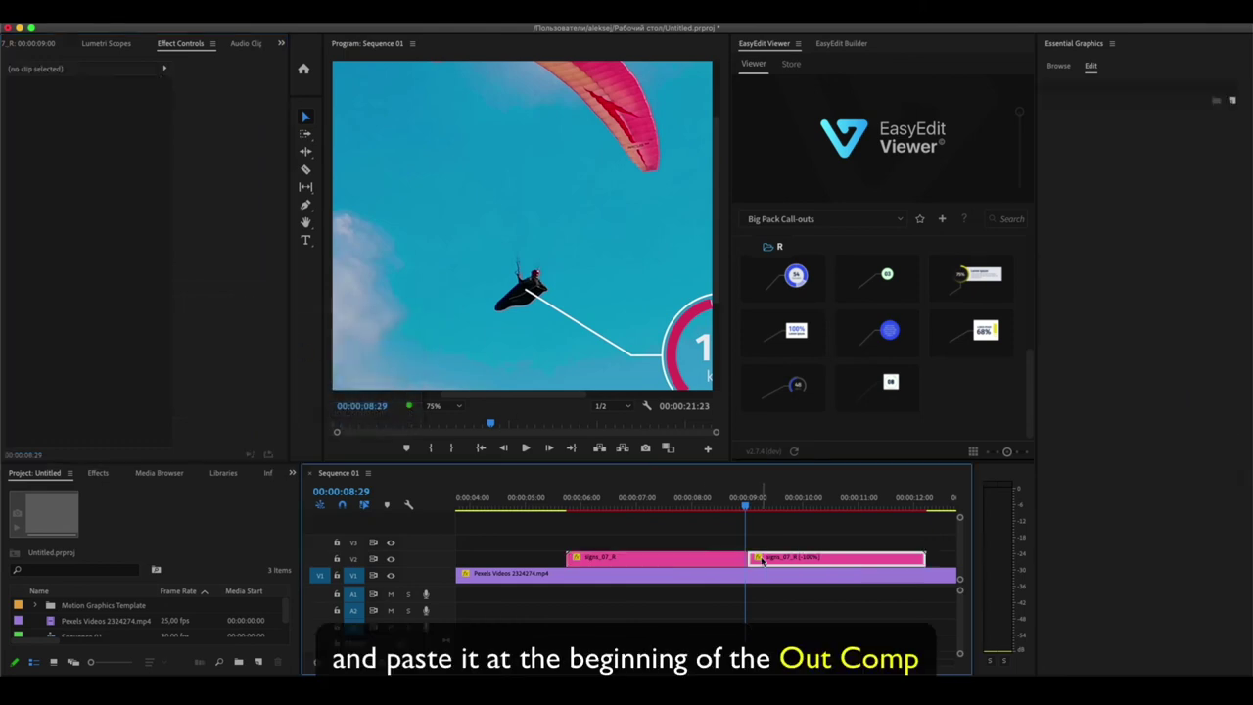
pyautogui.click(748, 505)
pyautogui.press('=')
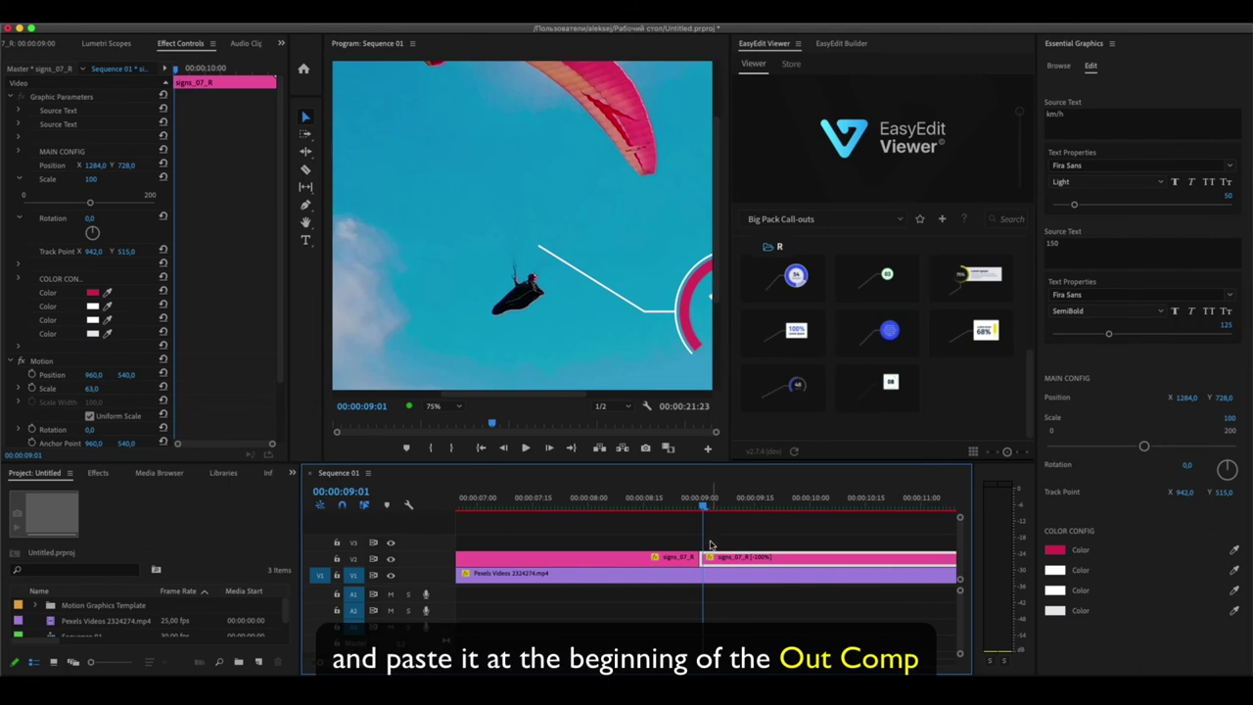
pyautogui.moveTo(281, 233); pyautogui.dragTo(284, 297)
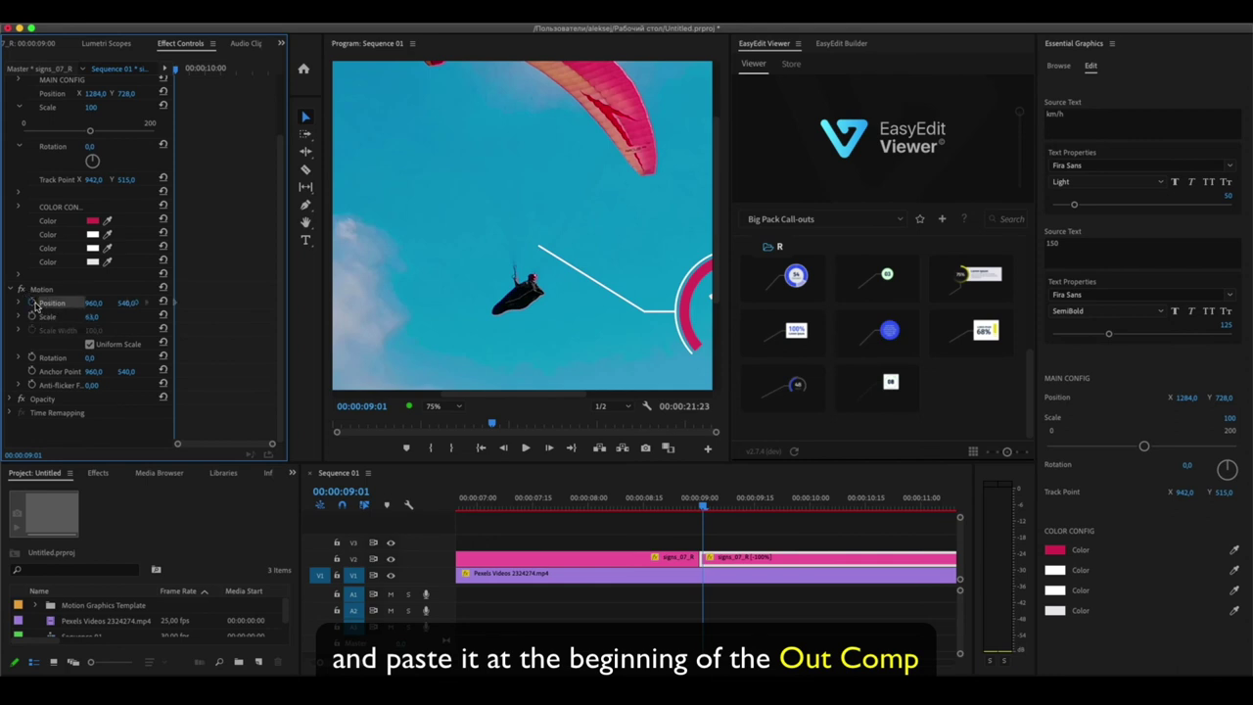
pyautogui.hotkey('ctrl', 'v')
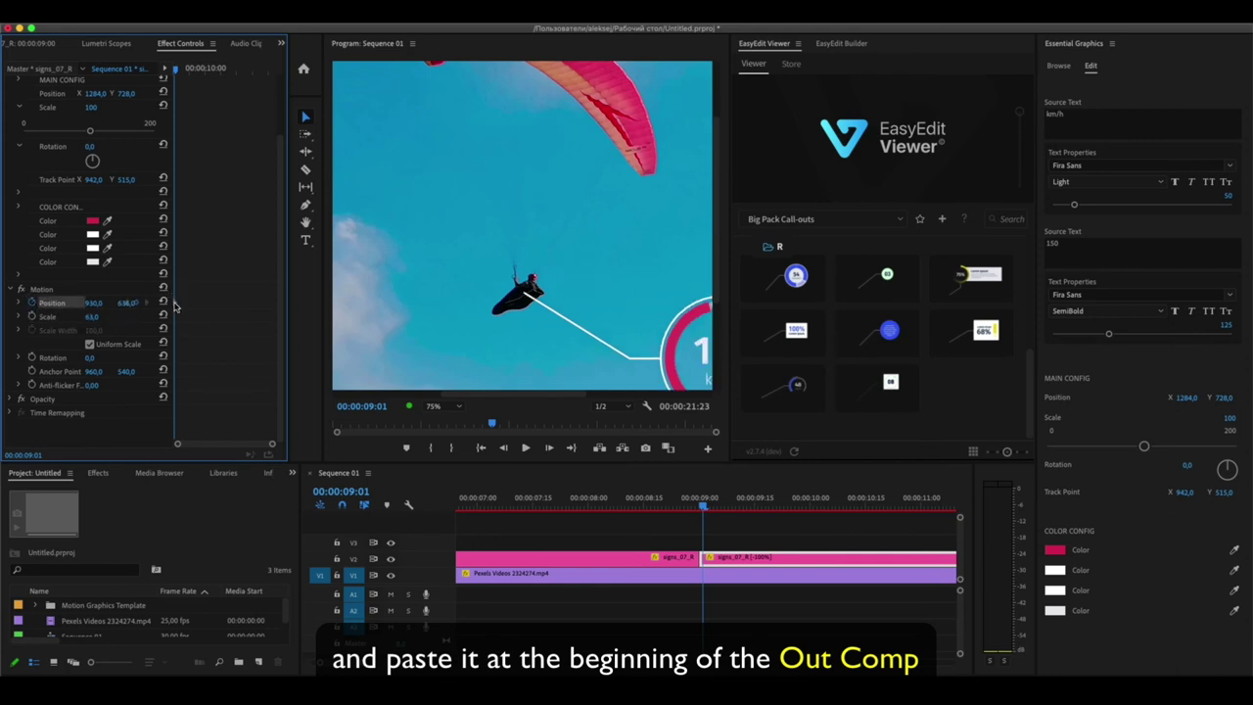
# Add Position keyframes moving the out call-out's pointer onto the paraglider through 00:00:10:19.
pyautogui.rightClick(175, 306)
pyautogui.click(202, 371)
pyautogui.press('Right')
pyautogui.press('Right')
pyautogui.press('Right')
pyautogui.moveTo(137, 304); pyautogui.dragTo(125, 304)
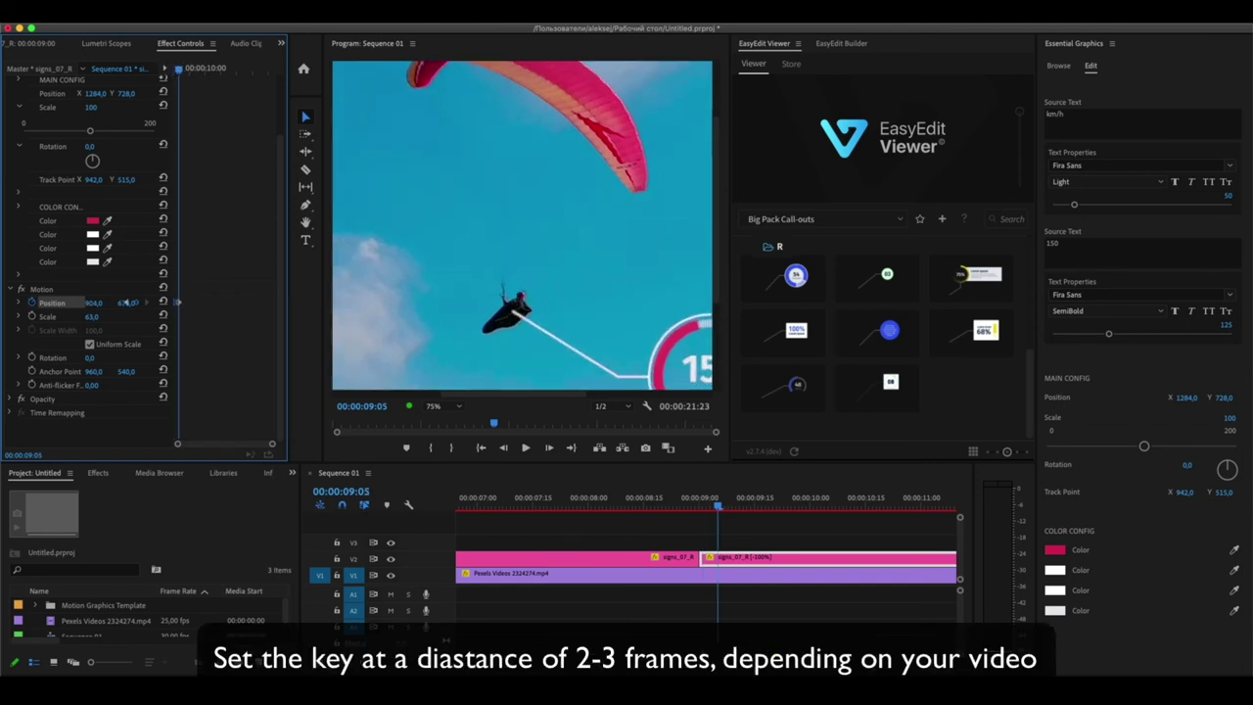
pyautogui.moveTo(179, 69); pyautogui.dragTo(192, 70)
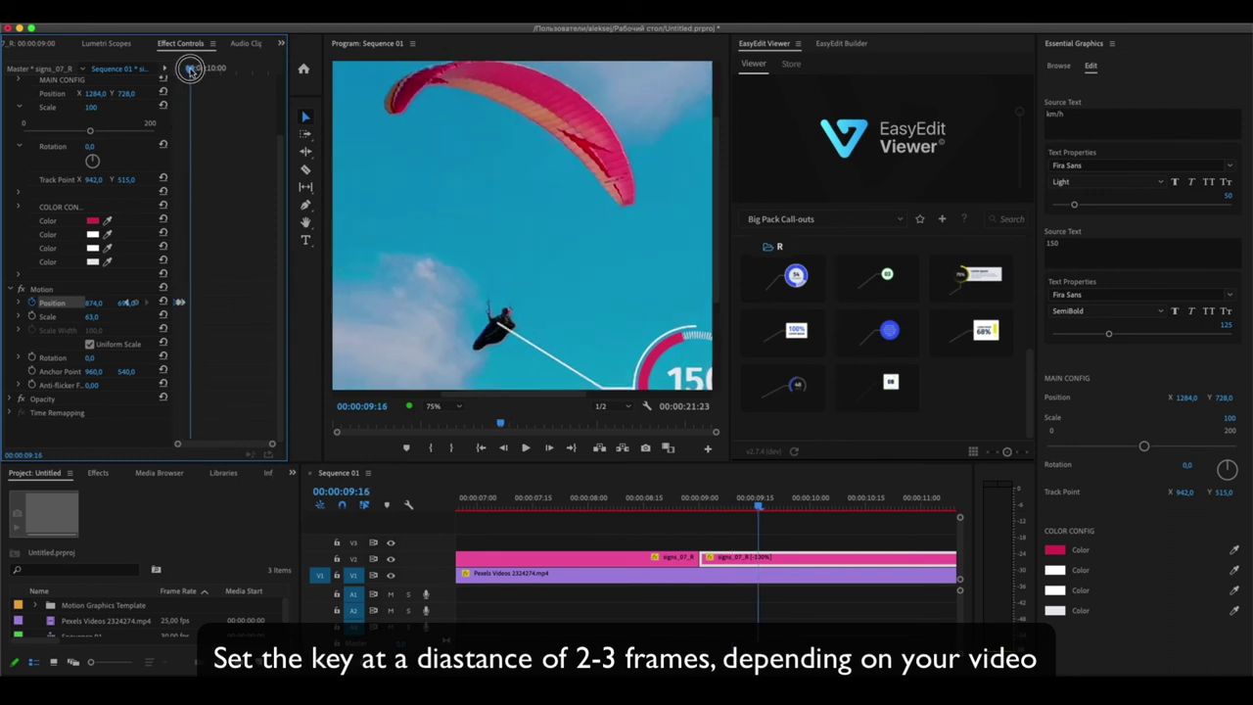
pyautogui.moveTo(192, 68); pyautogui.dragTo(209, 68)
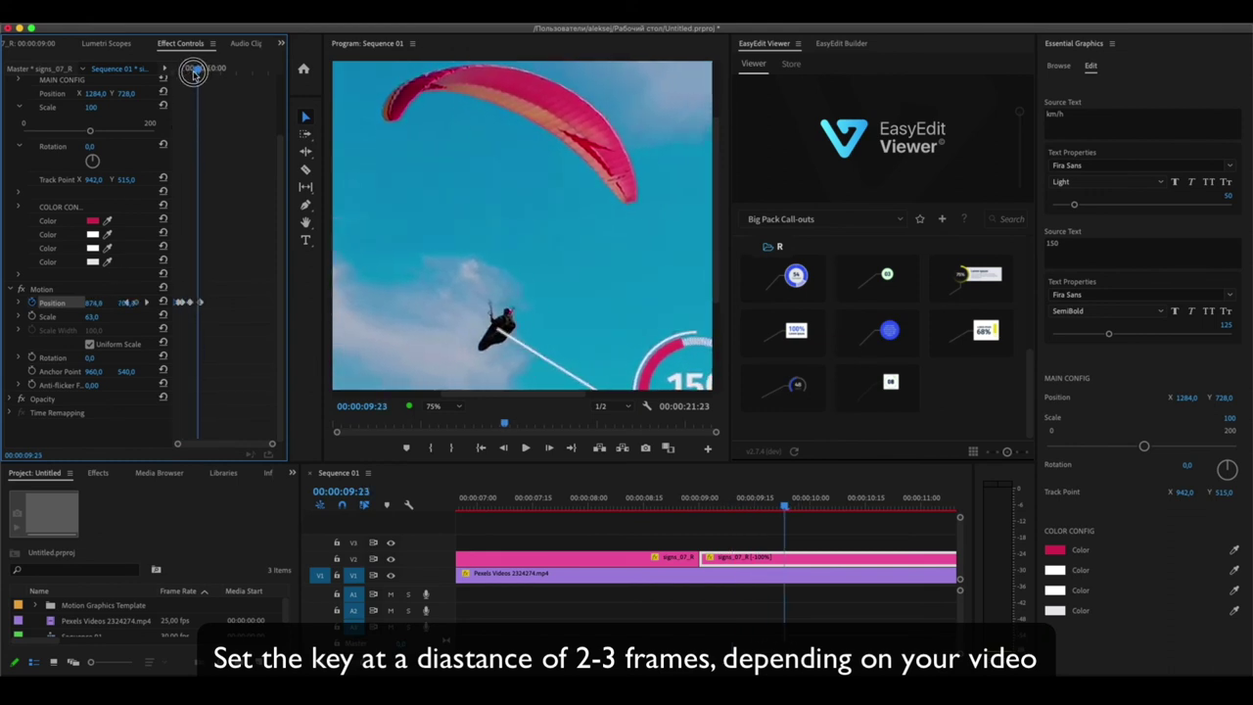
pyautogui.moveTo(123, 303); pyautogui.dragTo(80, 302)
pyautogui.moveTo(208, 68); pyautogui.dragTo(225, 68)
pyautogui.moveTo(122, 302); pyautogui.dragTo(93, 302)
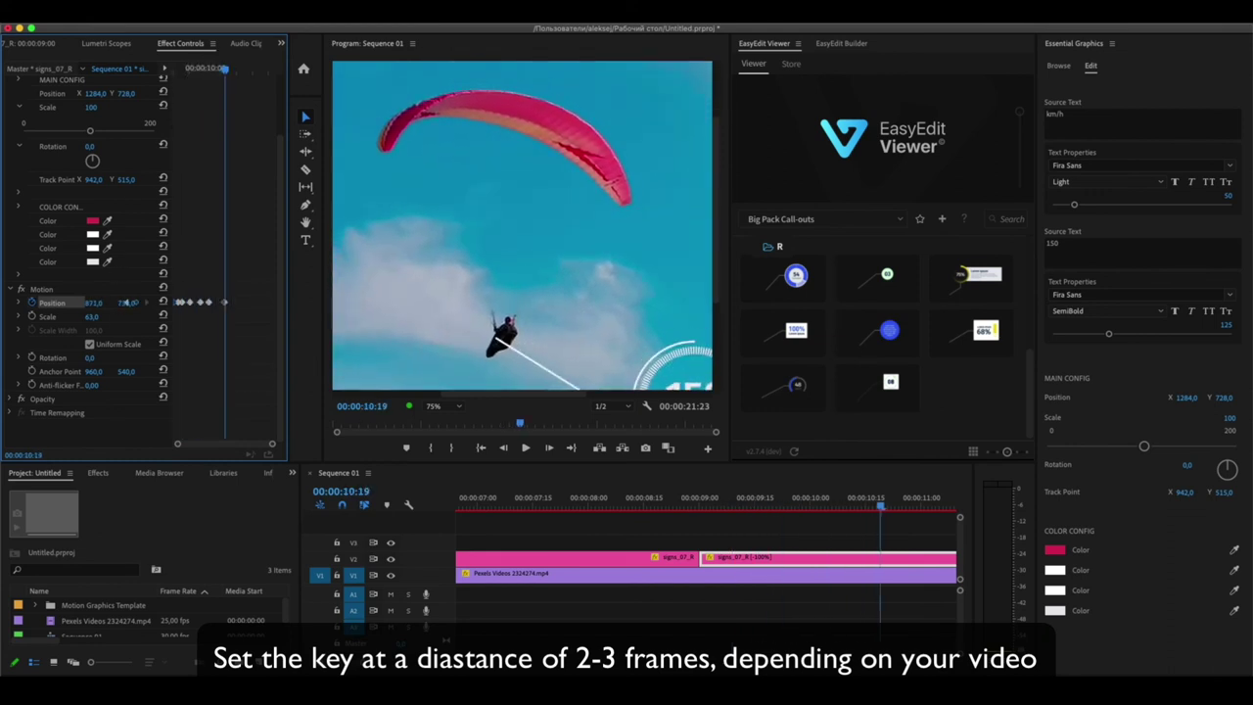
# Continue tracking the paraglider with Position keyframes from 00:00:10:27 to about 00:00:12:07.
pyautogui.moveTo(224, 68); pyautogui.dragTo(231, 71)
pyautogui.click(240, 69)
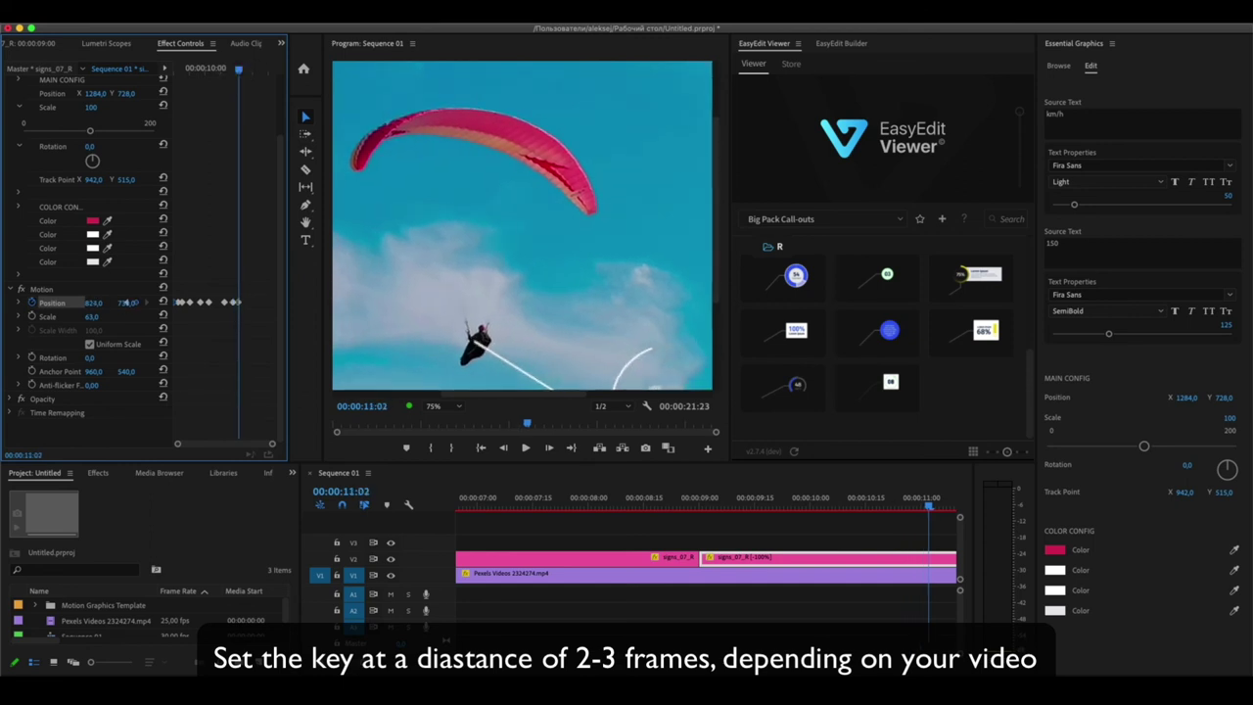
pyautogui.press('Right')
pyautogui.press('Right')
pyautogui.press('Right')
pyautogui.moveTo(126, 302); pyautogui.dragTo(127, 304)
pyautogui.press('Right')
pyautogui.press('Right')
pyautogui.press('Right')
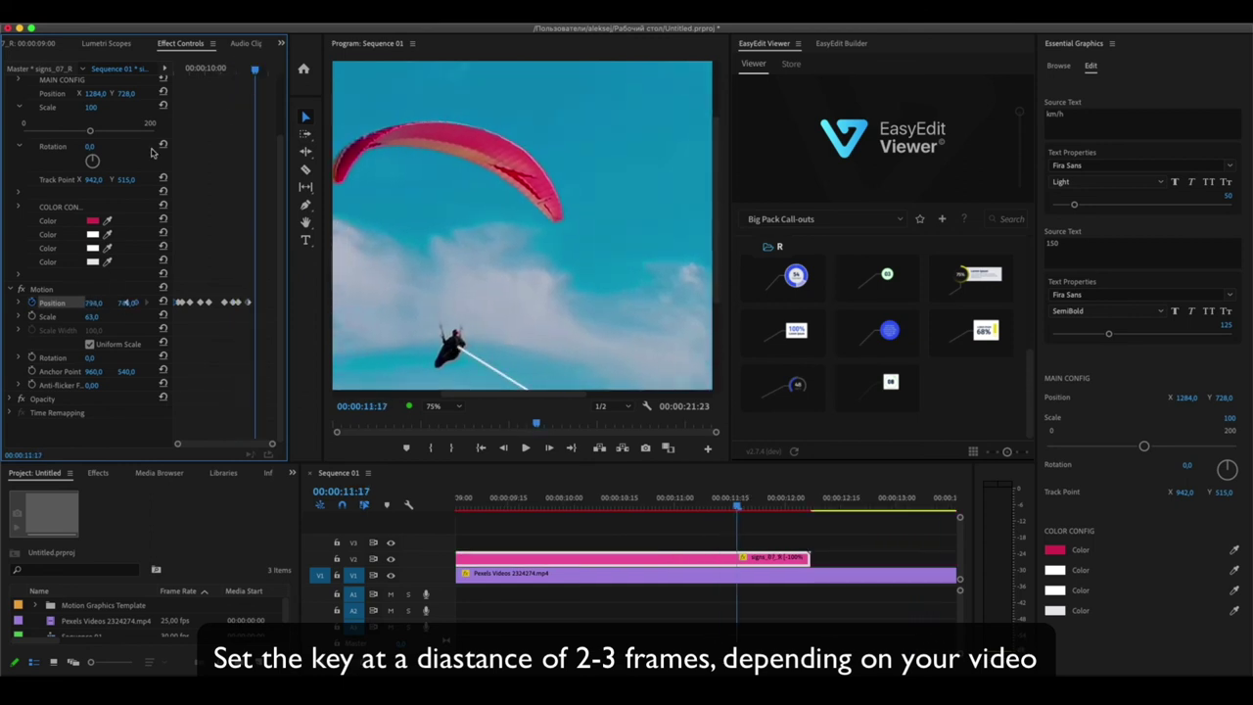
pyautogui.moveTo(253, 71); pyautogui.dragTo(264, 68)
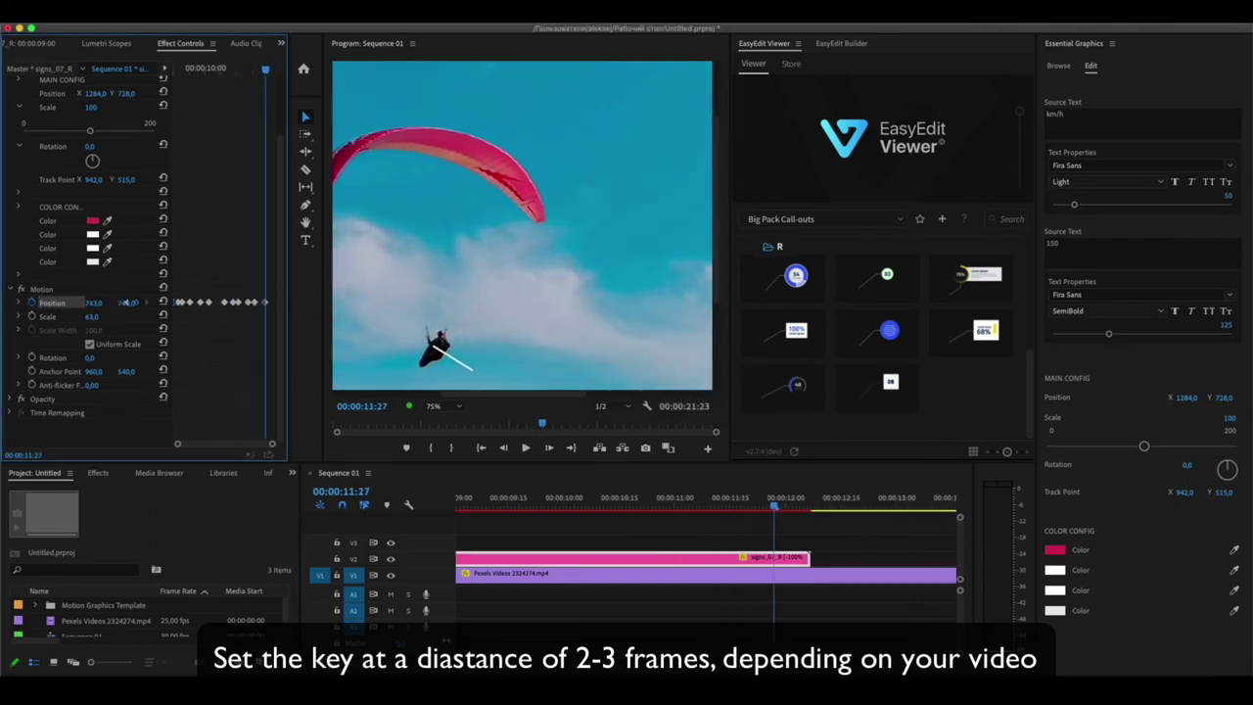
pyautogui.press('Right')
pyautogui.press('Right')
pyautogui.press('Right')
pyautogui.moveTo(127, 303); pyautogui.dragTo(126, 302)
pyautogui.click(278, 71)
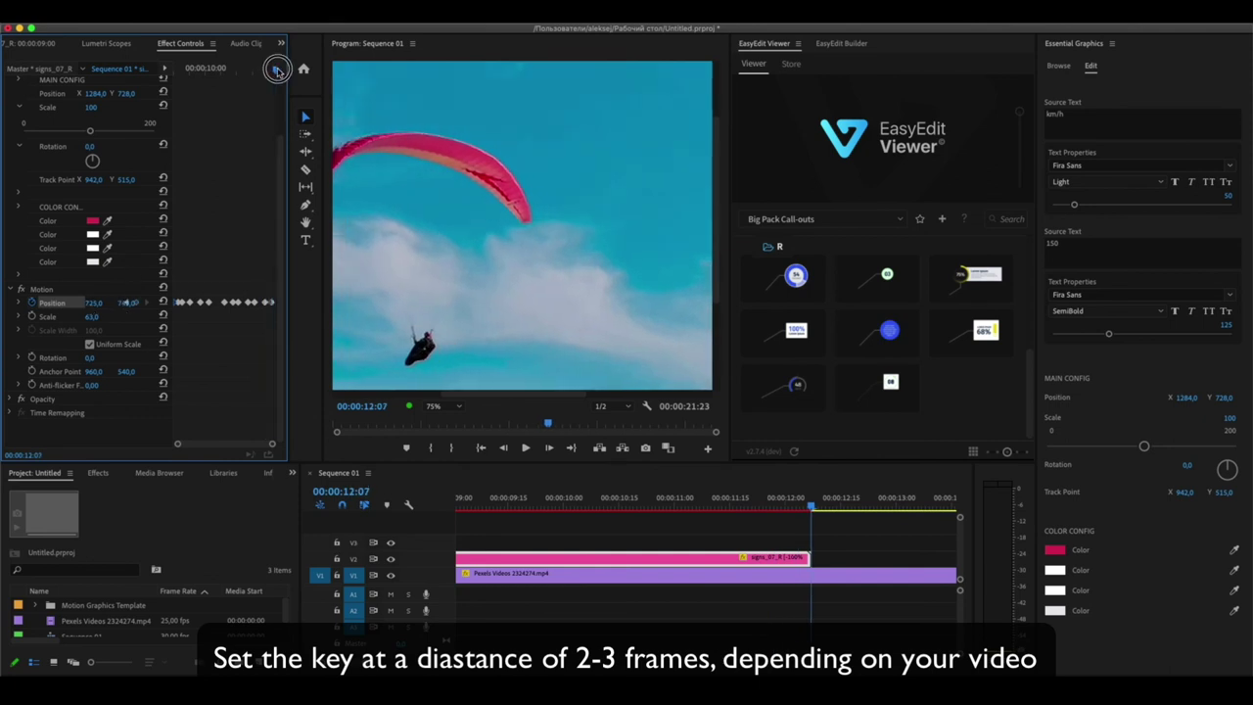